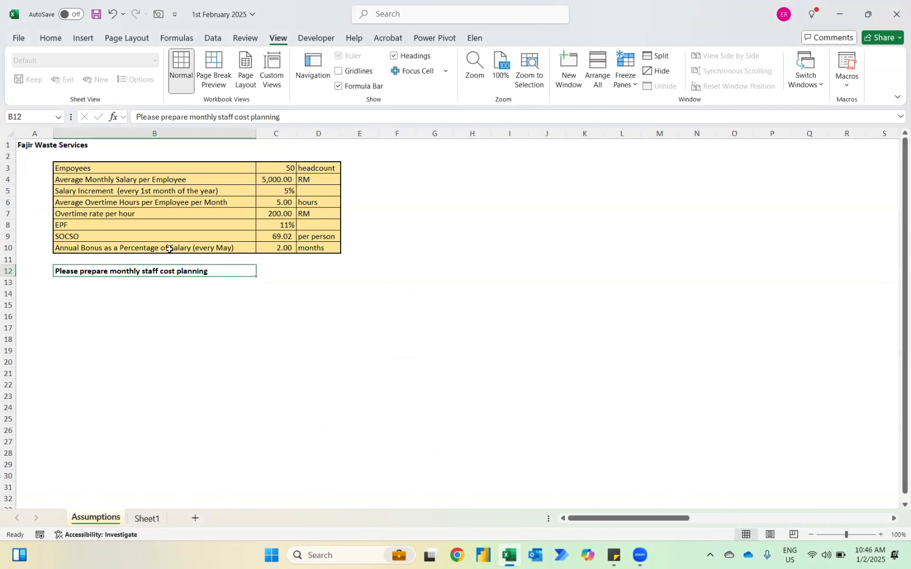
- Label cell A9 on Sheet1 "Increment Year", with a line break between the two words
key("ctrl+Page_Down")
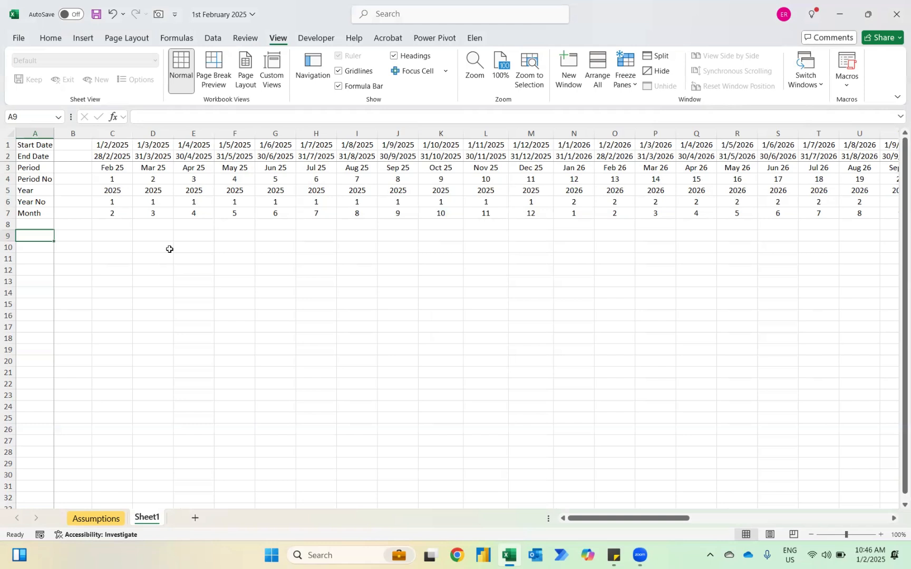
key("Caps_Lock")
type("I")
key("Caps_Lock")
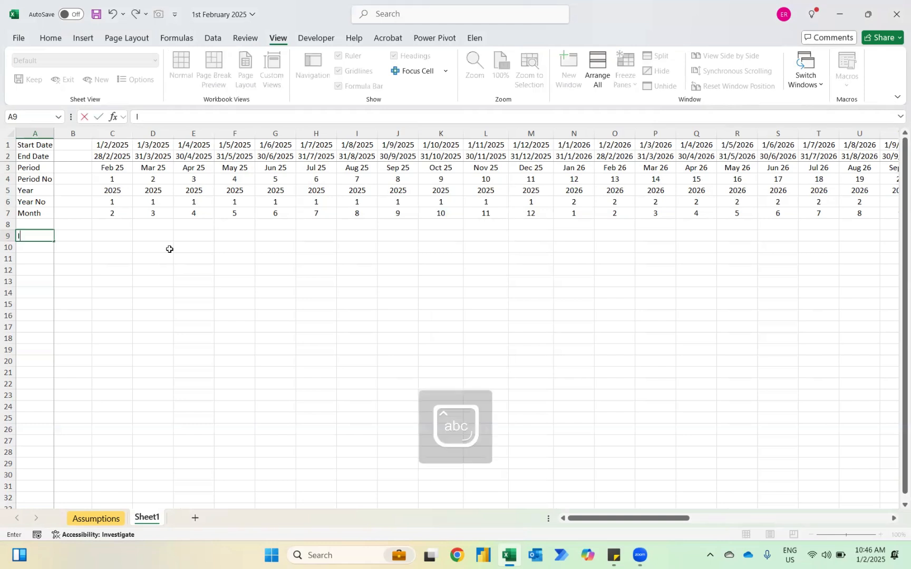
type("ncrement")
key("alt+Return")
type("Year")
key("Return")
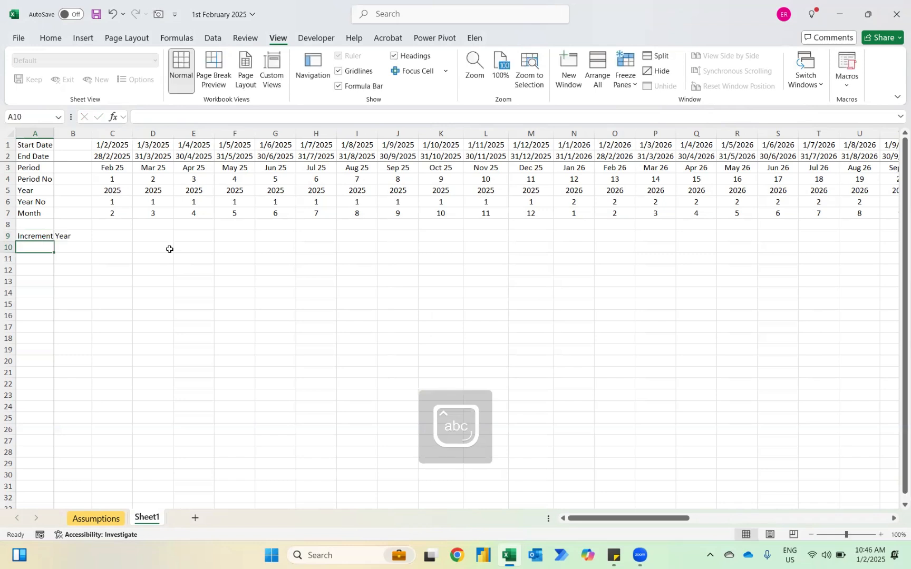
- Copy the Increment Year label down to cell A10 and reword it as "Increment Rate"
key("ctrl+d")
key("F2")
key("ctrl+shift+Home")
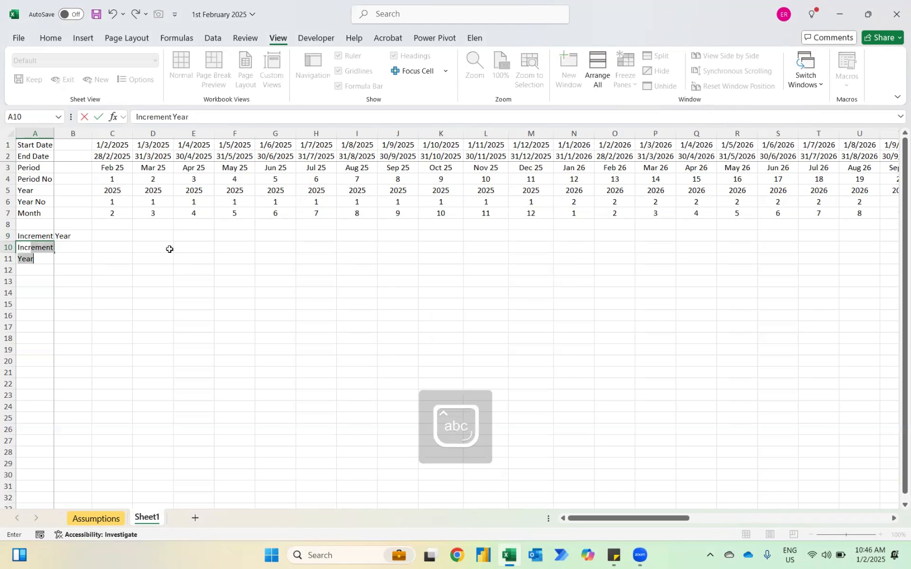
key("ctrl+shift+Right")
type("Rate")
key("Return")
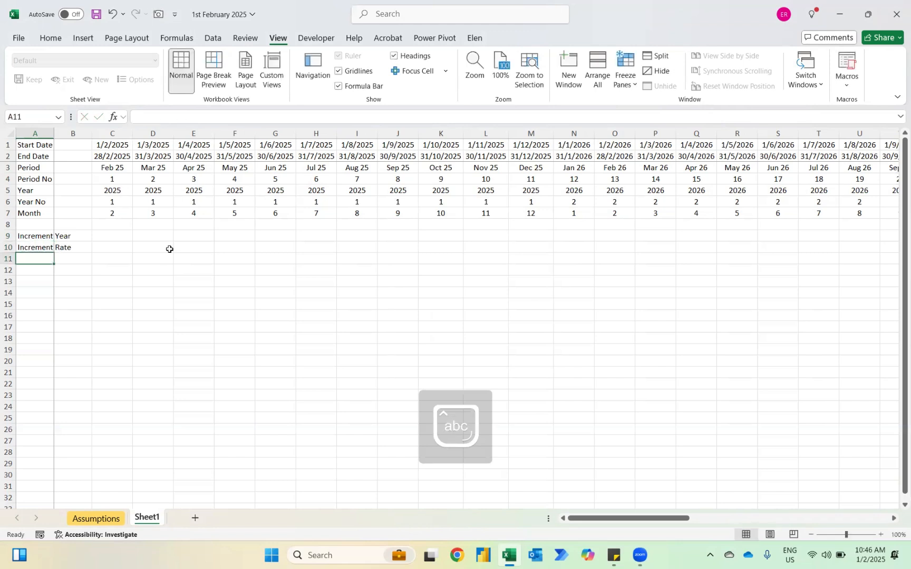
- Label cell A12 "Bonus Flag" and autofit the width of column A
key("Down")
type("Bonu")
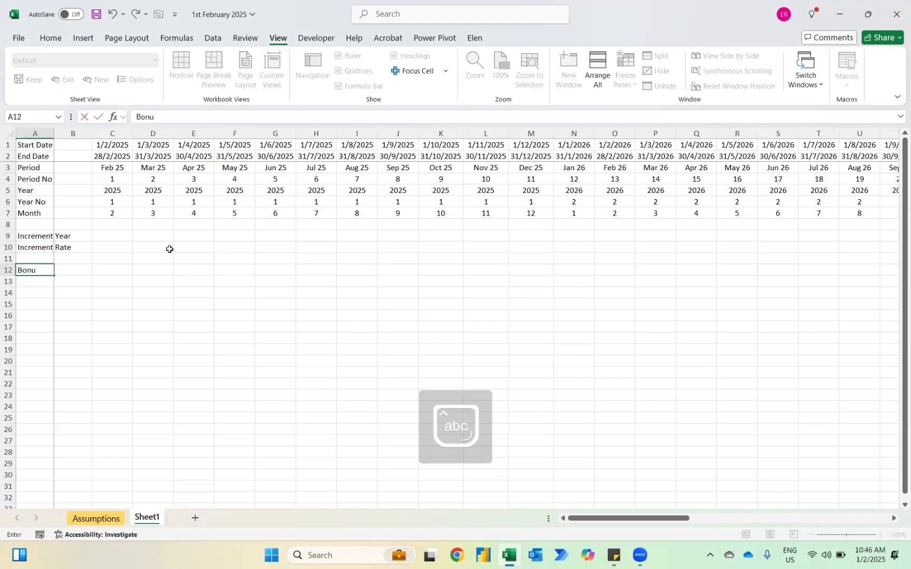
type("s Flag")
key("Return")
key("ctrl+space")
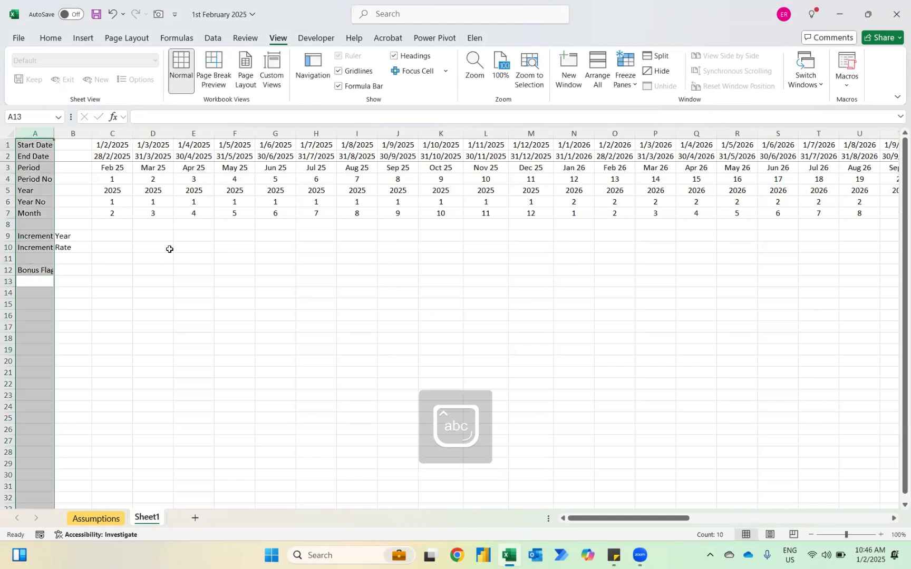
key("alt+h")
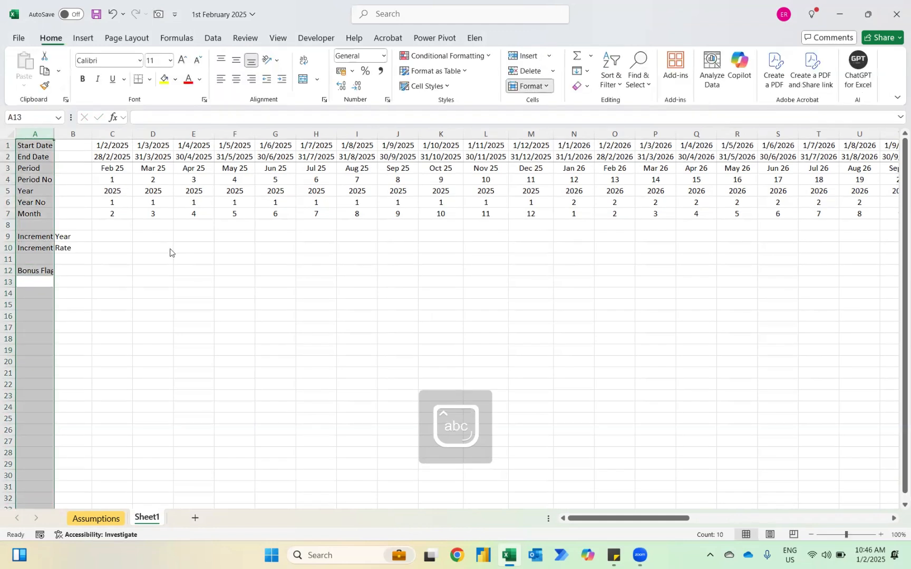
key("o")
key("i")
- Enter the formula =C6-1 in cell C9 to derive the Feb 25 increment year from the year number
key("Up")
key("Up")
key("Up")
key("Up")
key("Right")
key("Right")
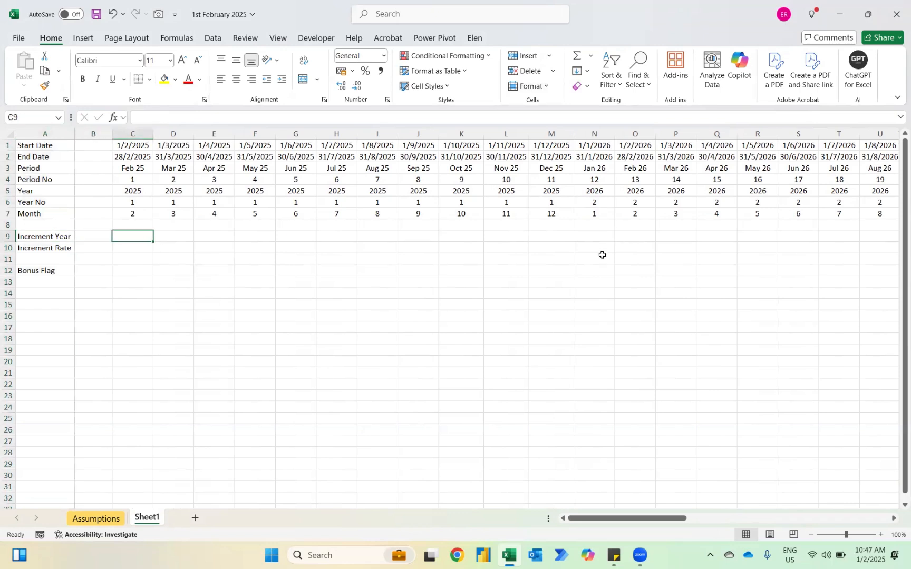
type("=")
key("Up")
key("Up")
key("Up")
type("-1")
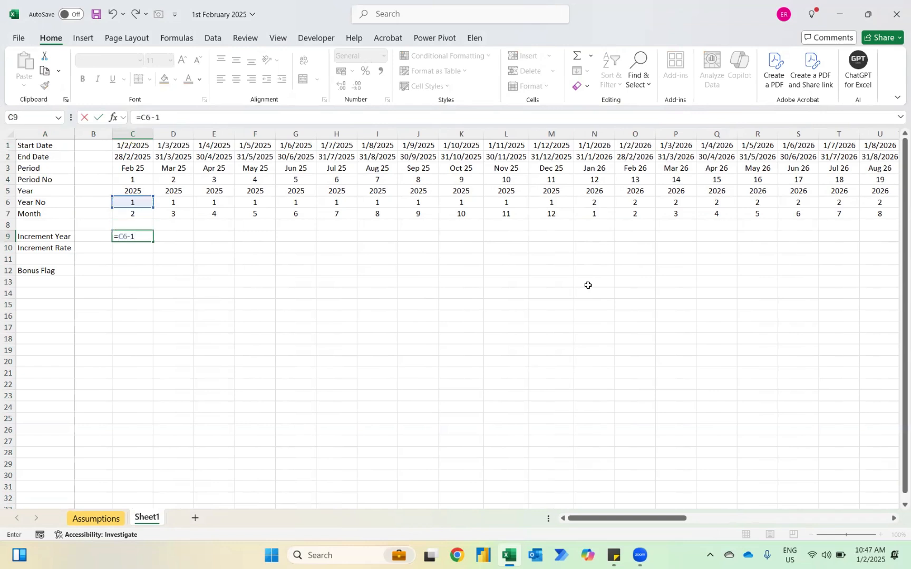
key("Return")
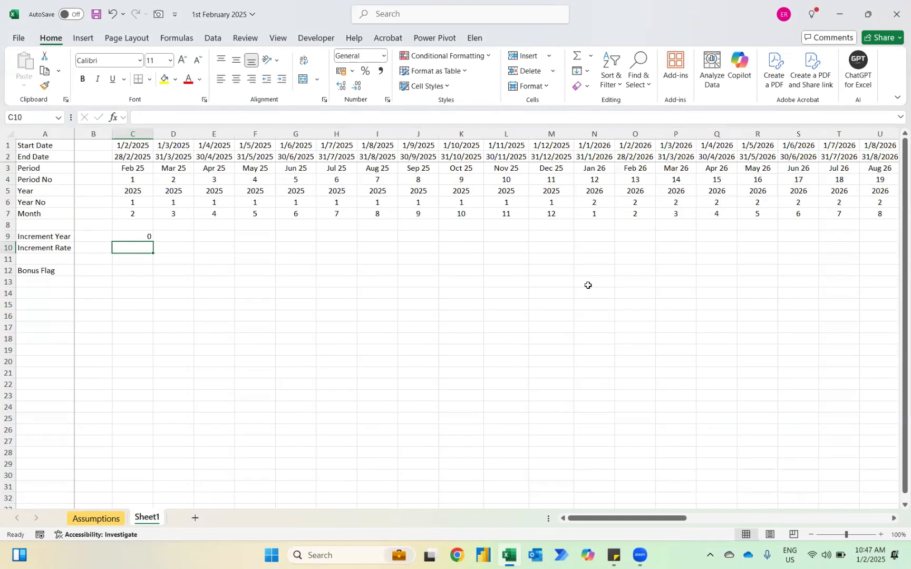
- Fill the Increment Year formula across row 9 from C9 to AZ9 and center the row's values
key("Up")
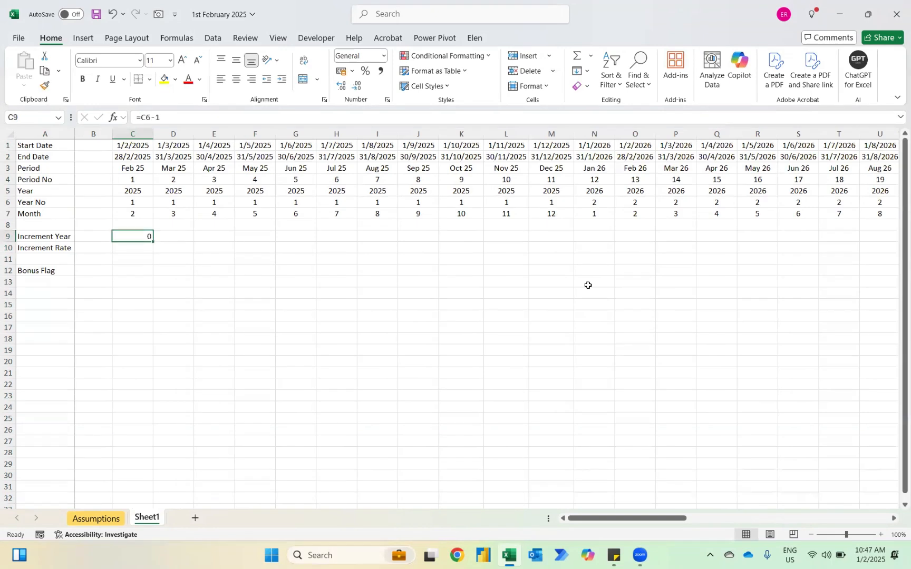
key("ctrl+g")
type("az9")
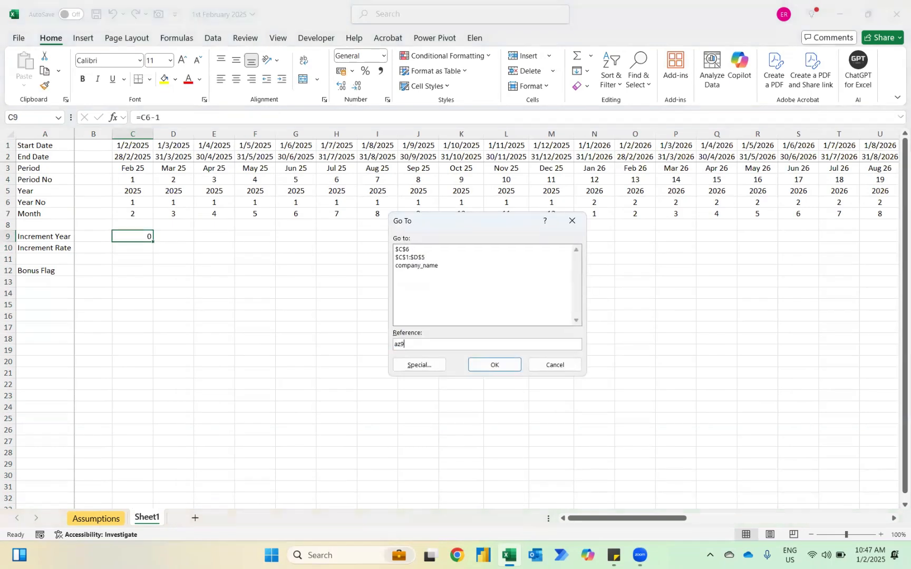
key("Return")
key("ctrl+shift+Left")
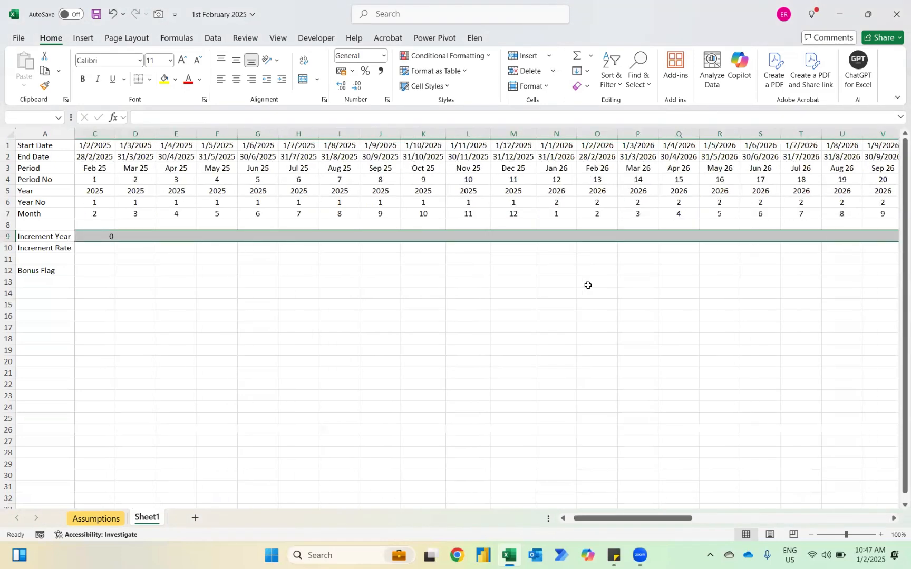
key("ctrl+r")
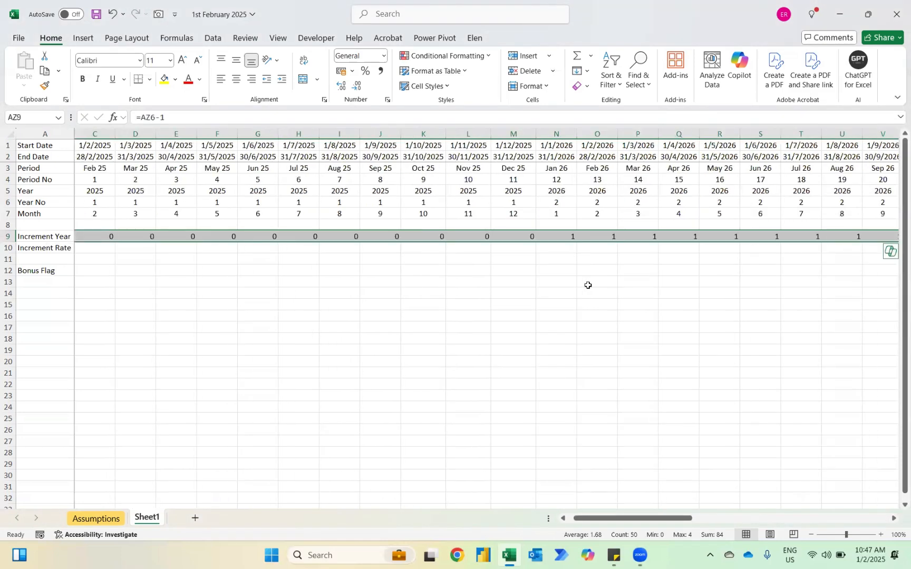
key("alt")
key("Escape")
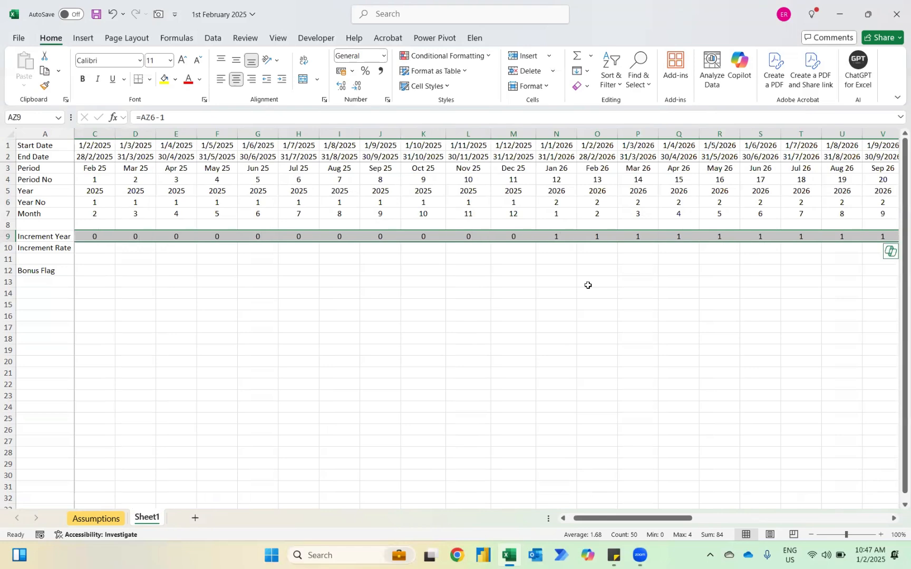
- Check the salary increment on the Assumptions sheet and enter a trial Increment Rate of 0% for Feb 25 in C10
key("ctrl+Left")
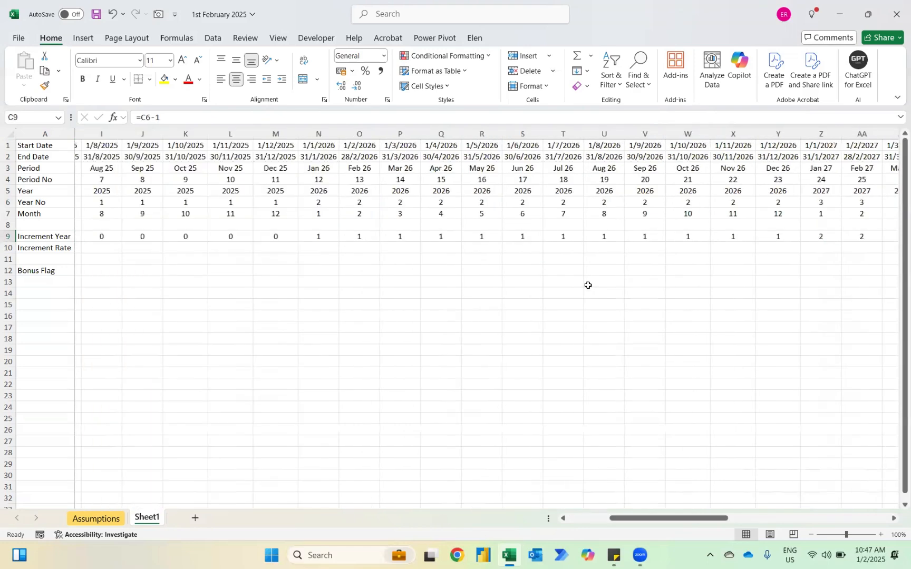
key("Left")
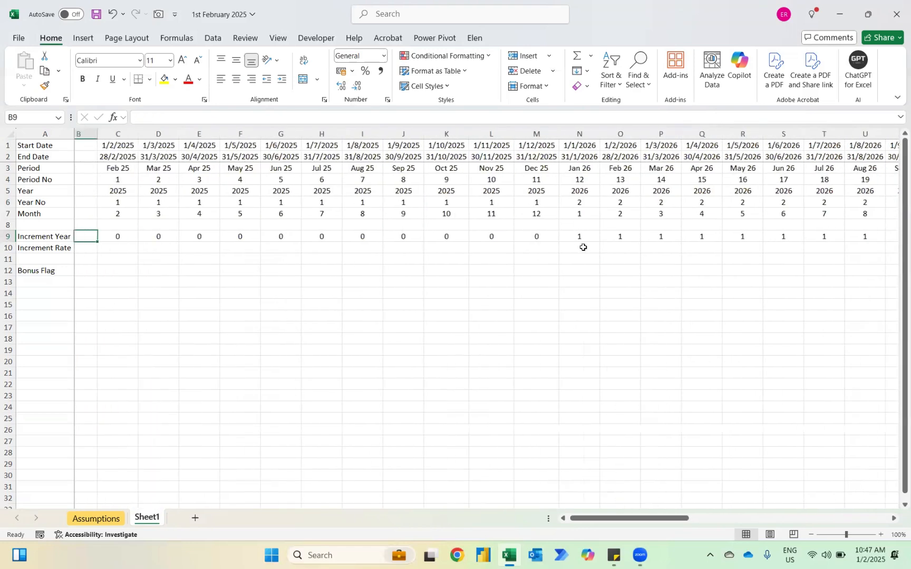
key("Down")
key("Right")
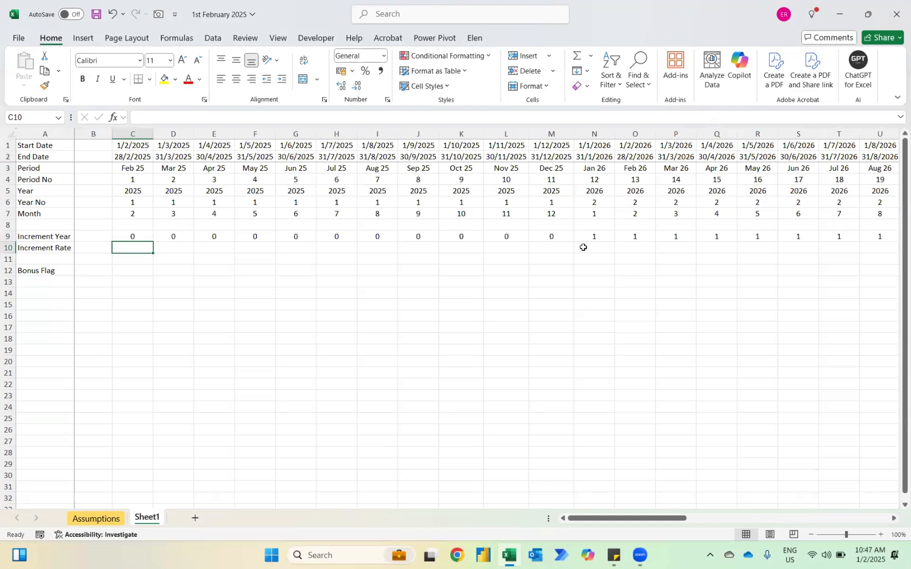
key("ctrl+Page_Up")
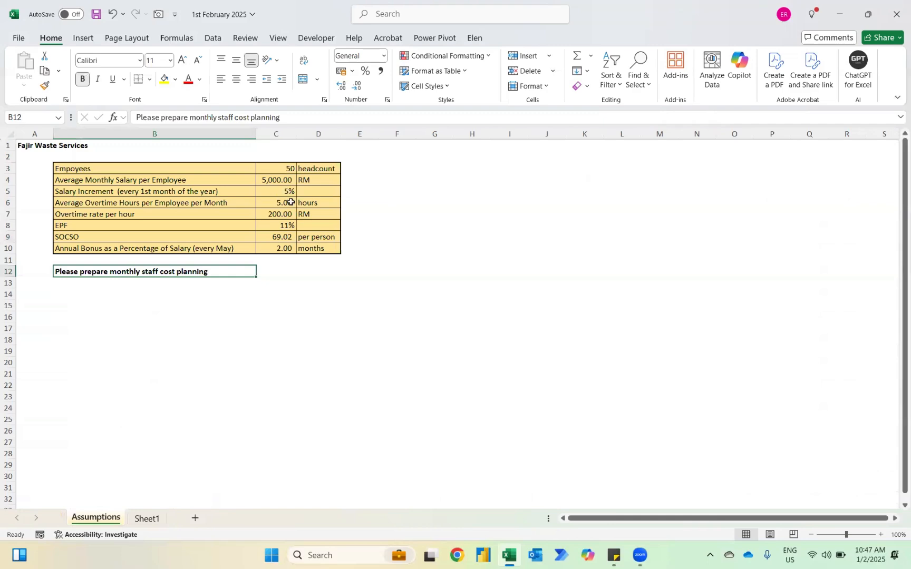
key("ctrl+Page_Down")
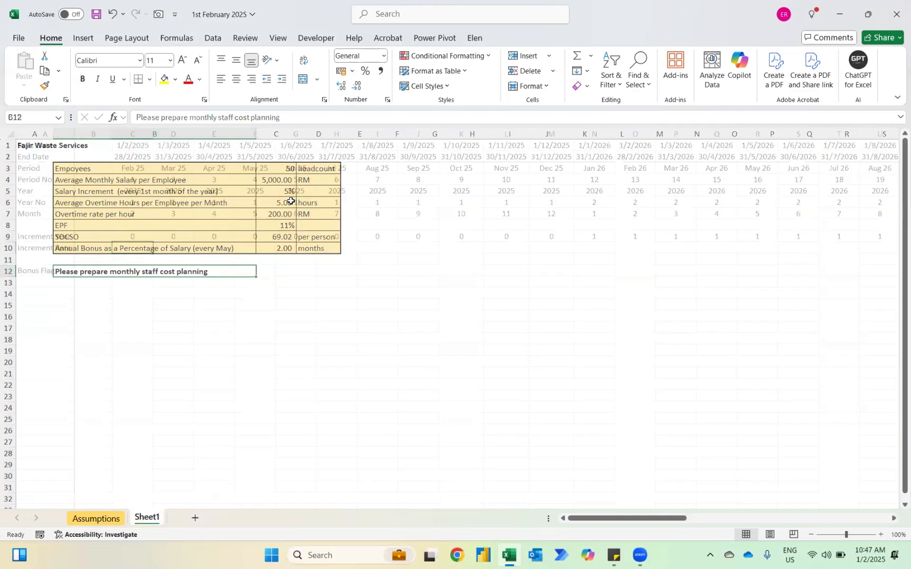
type("0")
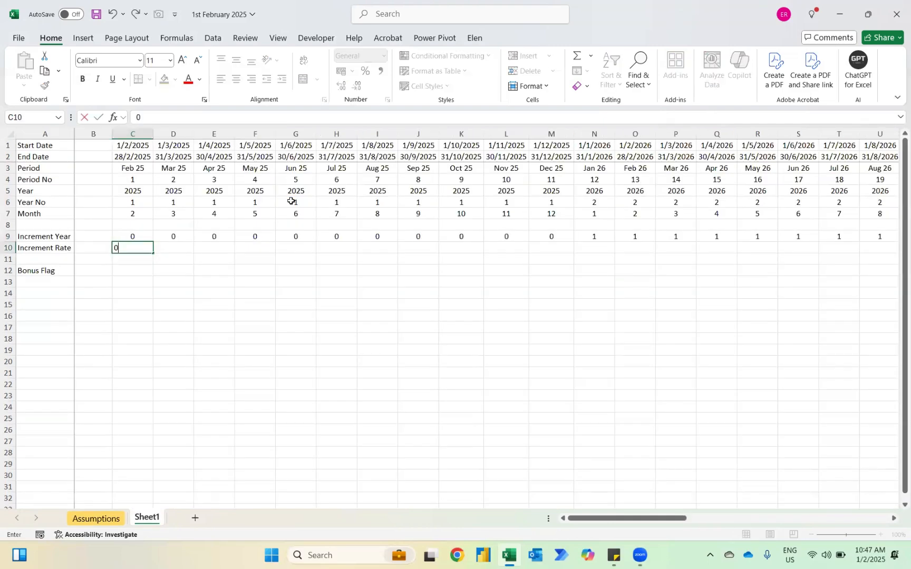
type("%")
key("Return")
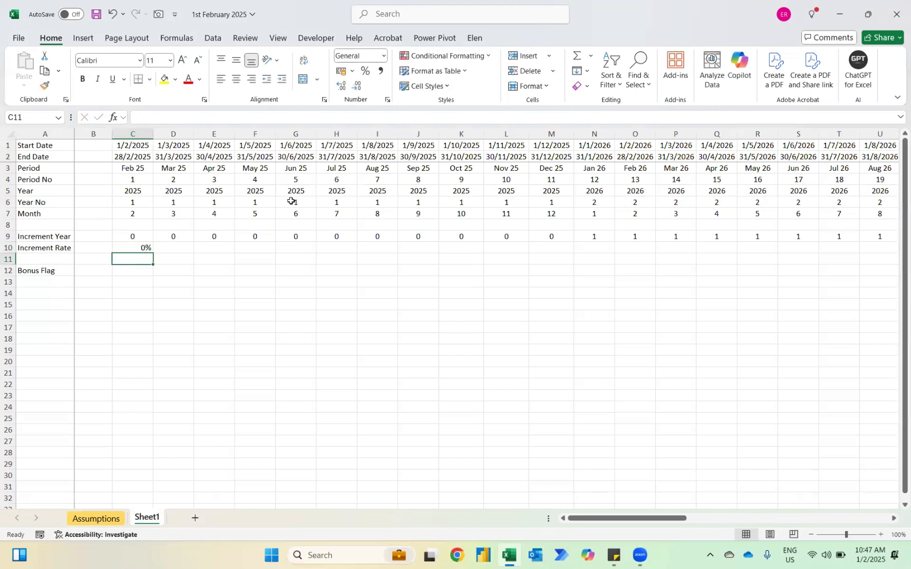
- Enter trial Increment Rate values of 5% for Jan 26 in N10 and 10% for Jan 27 in Z10
left_click(582, 248)
type("5%")
key("Return")
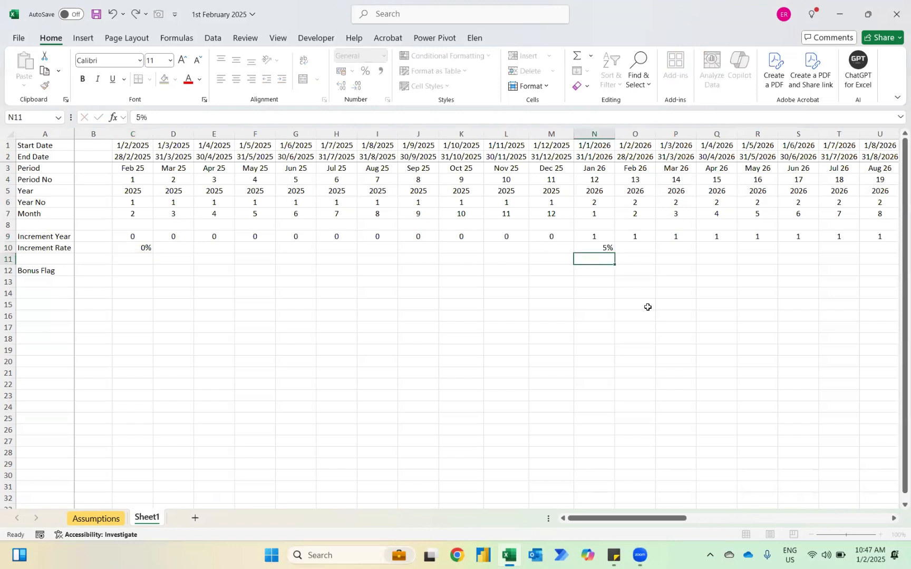
scroll(648, 308, "right", 6)
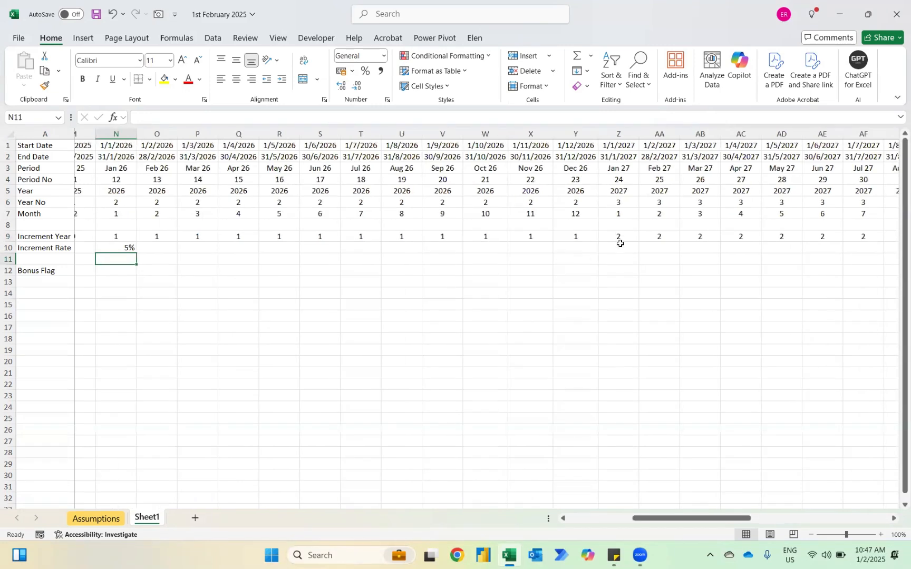
left_click(621, 244)
type("10%")
key("Return")
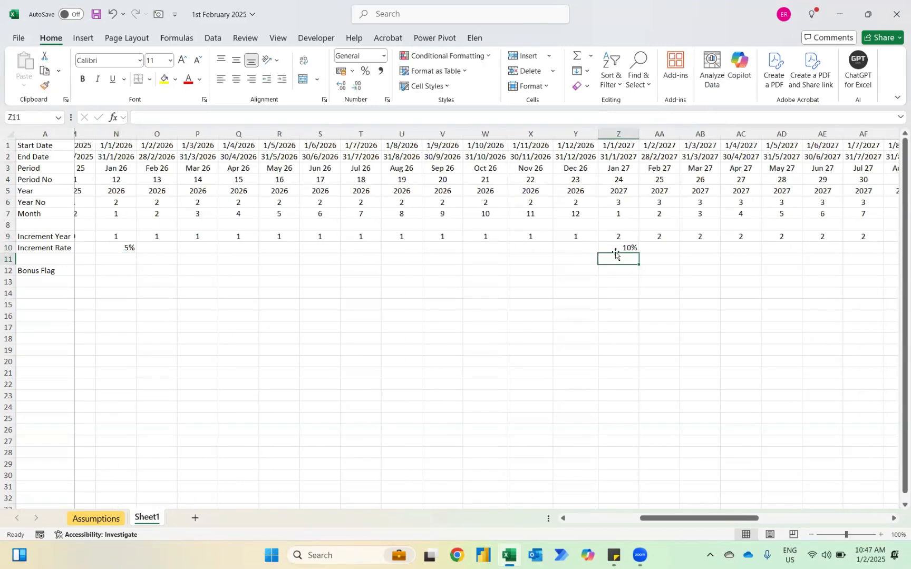
- Clear the trial rates from the Increment Rate row, C10 to Z10
key("Up")
key("ctrl+shift+Left")
key("ctrl+shift+Left")
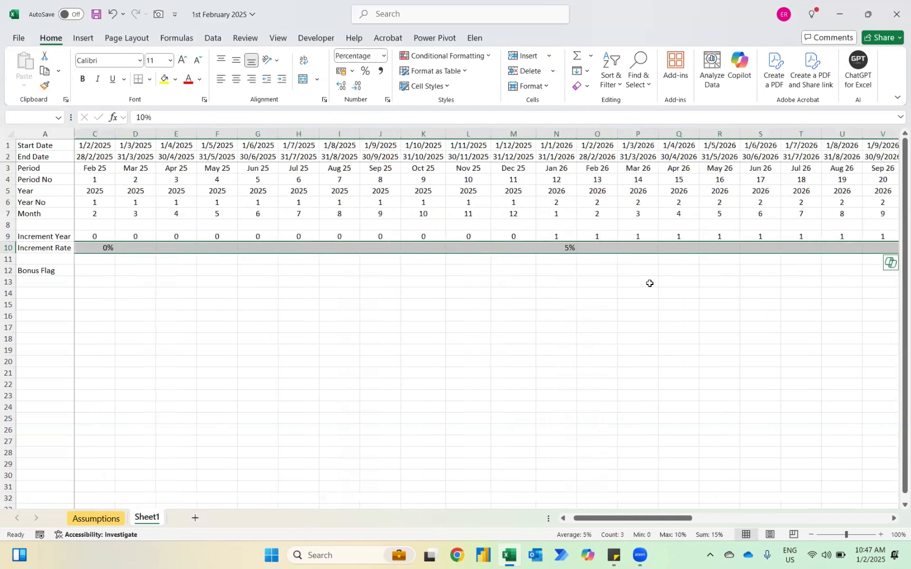
key("Delete")
- Enter =1+(Assumptions!$C$5*Sheet1!C9) in cell C10 to calculate the Feb 25 Increment Rate from the salary increment assumption
key("Home")
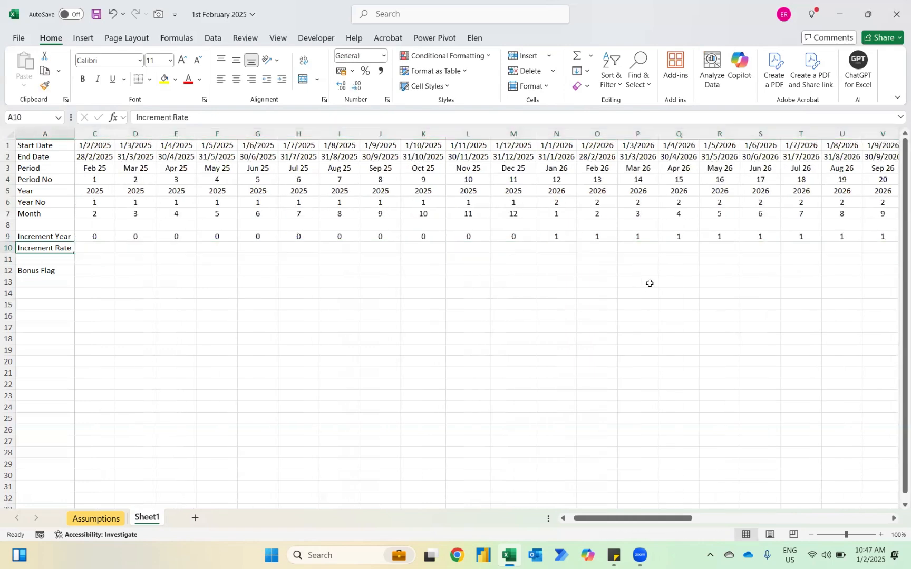
key("Right")
key("Right")
type("=")
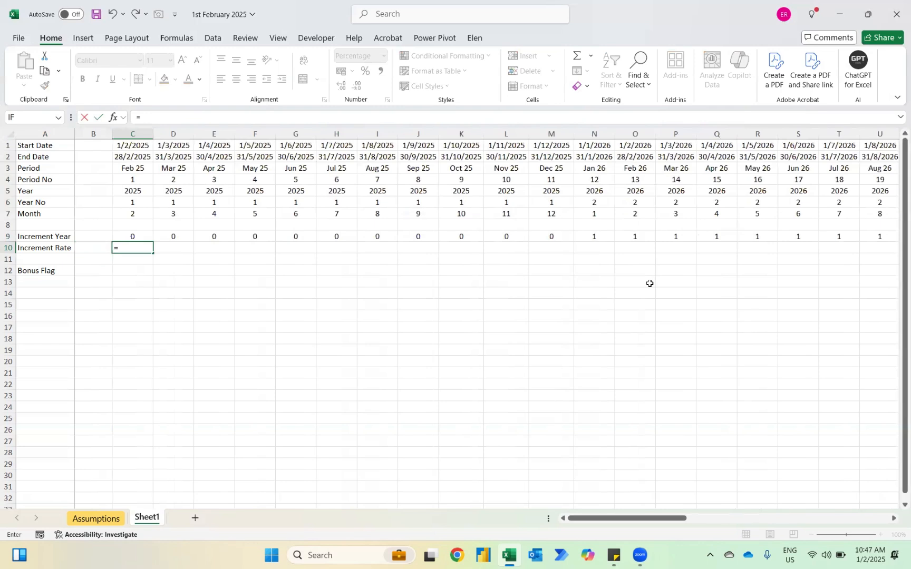
type("1+(")
key("ctrl+Page_Up")
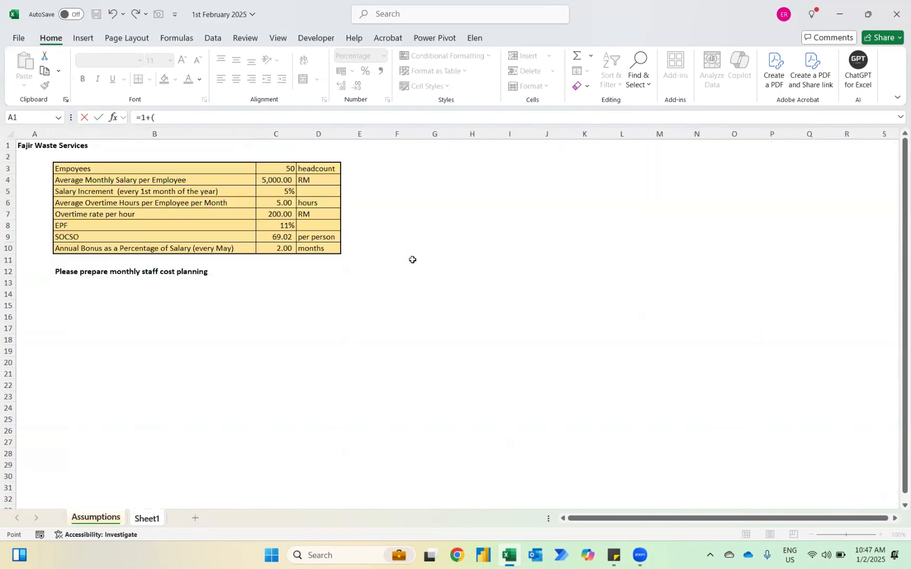
left_click(277, 191)
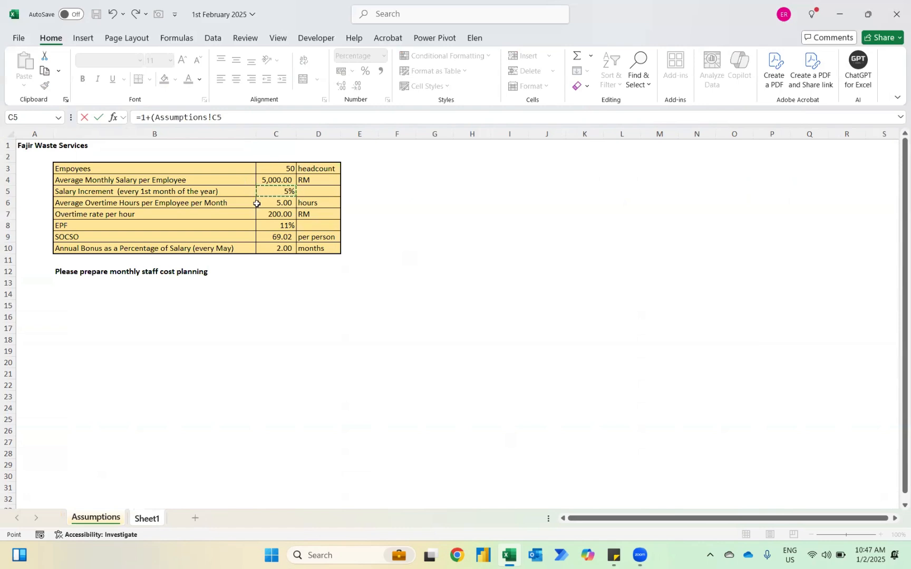
key("F4")
type("*")
key("ctrl+Page_Down")
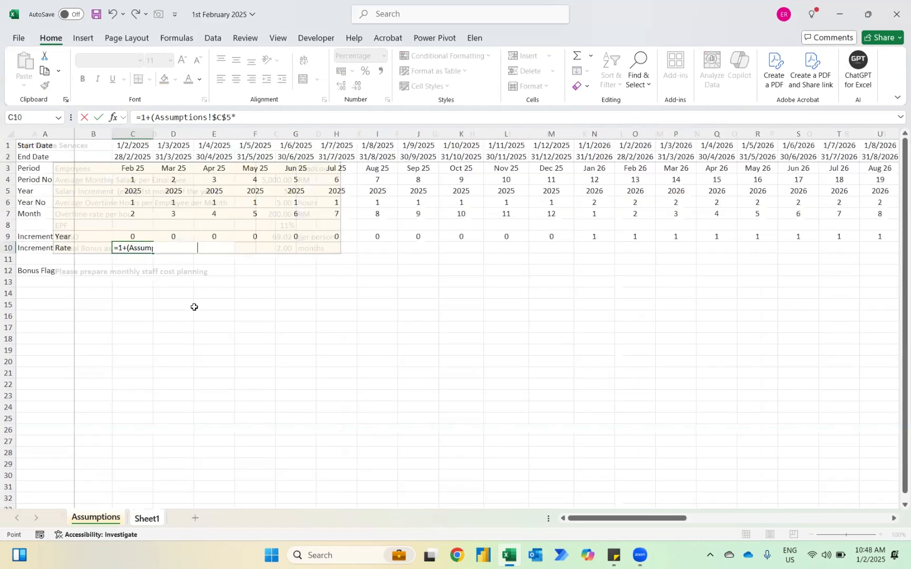
left_click(128, 239)
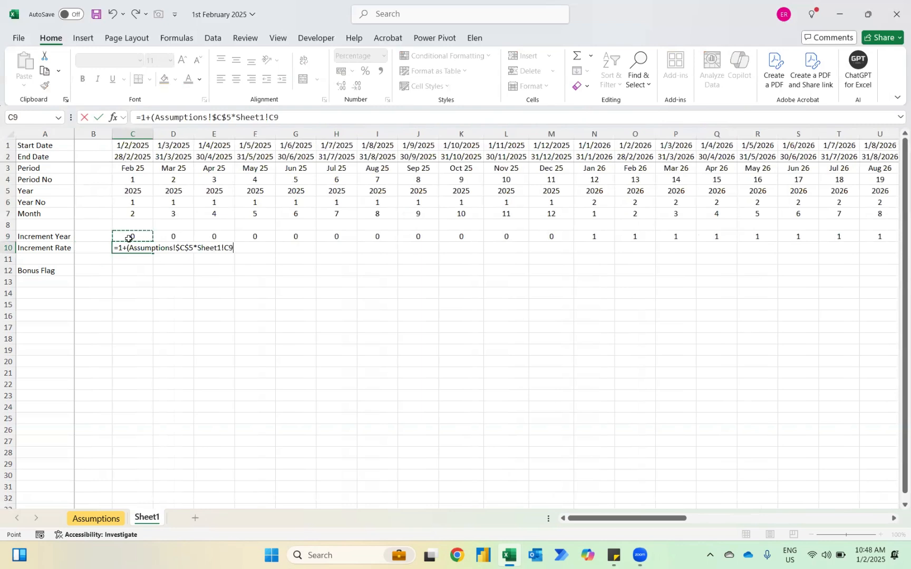
type(")")
key("Return")
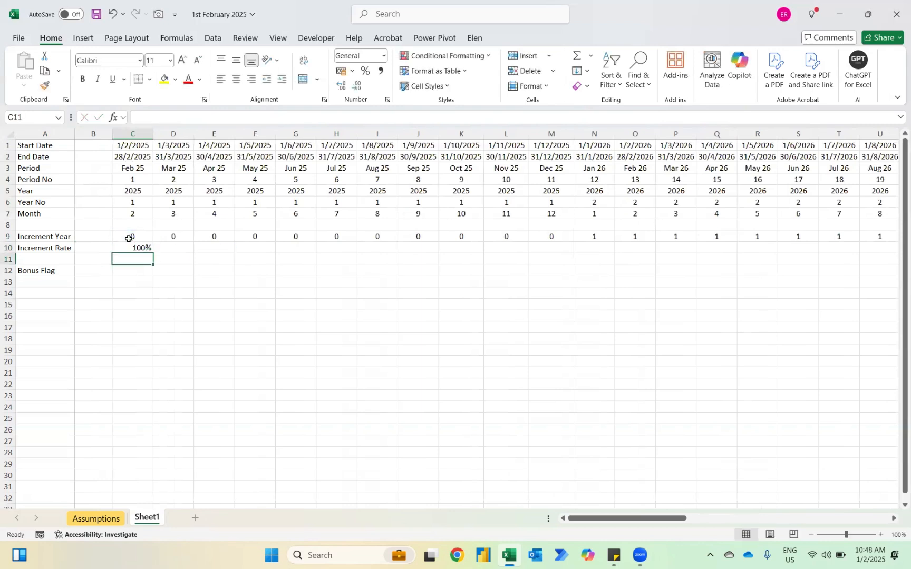
key("Up")
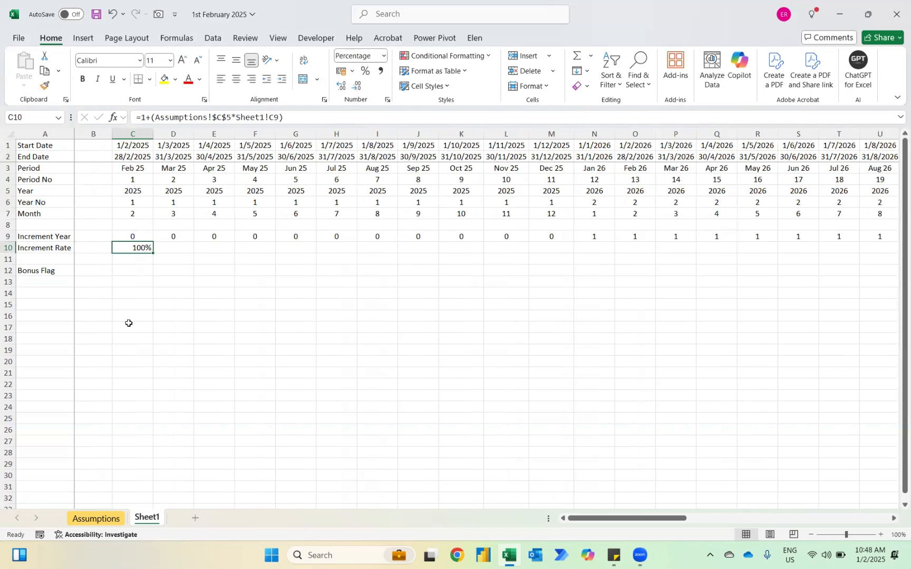
- Centre the Increment Rate in C10 and fill its formula across the row to AZ10
key("alt+h")
key("a")
key("c")
key("ctrl+g")
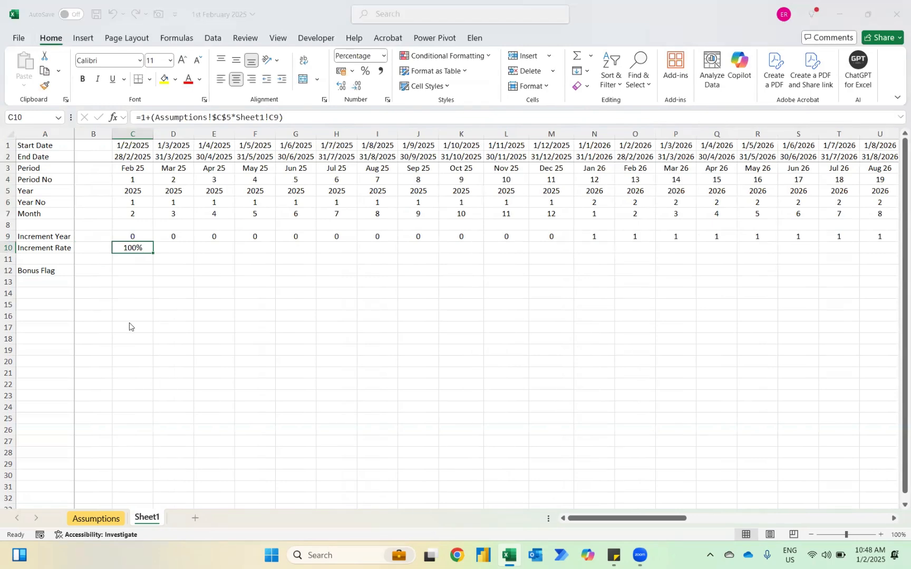
type("az10")
key("Return")
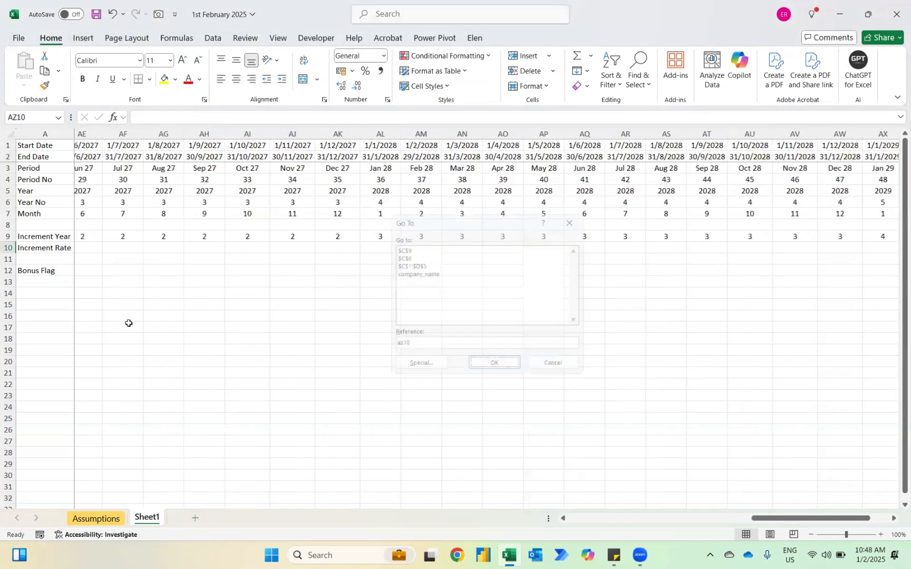
key("ctrl+shift+Left")
key("ctrl+r")
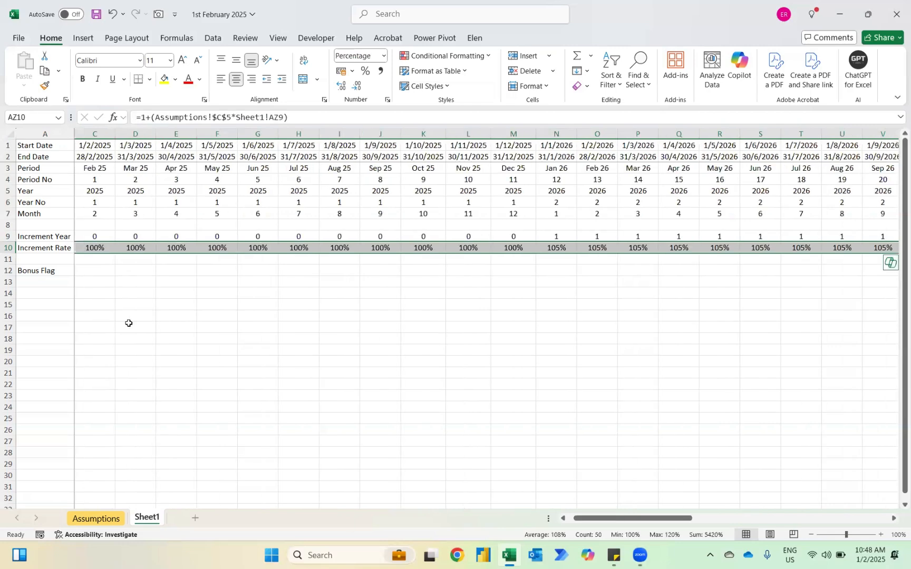
- Review the Increment Rate values from Feb 25 through Mar 29 against the increment years
key("Right")
key("Left")
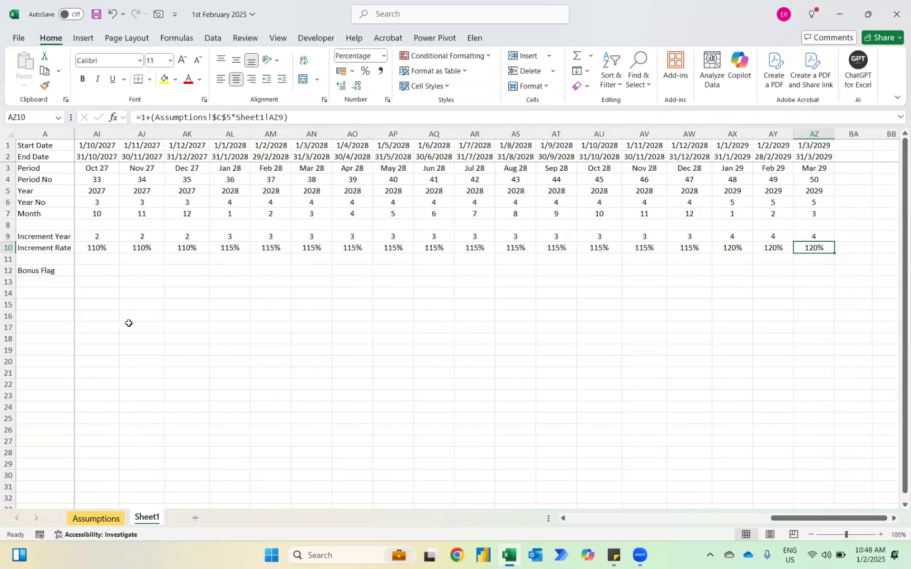
scroll(129, 323, "left", 10)
scroll(129, 323, "left", 10)
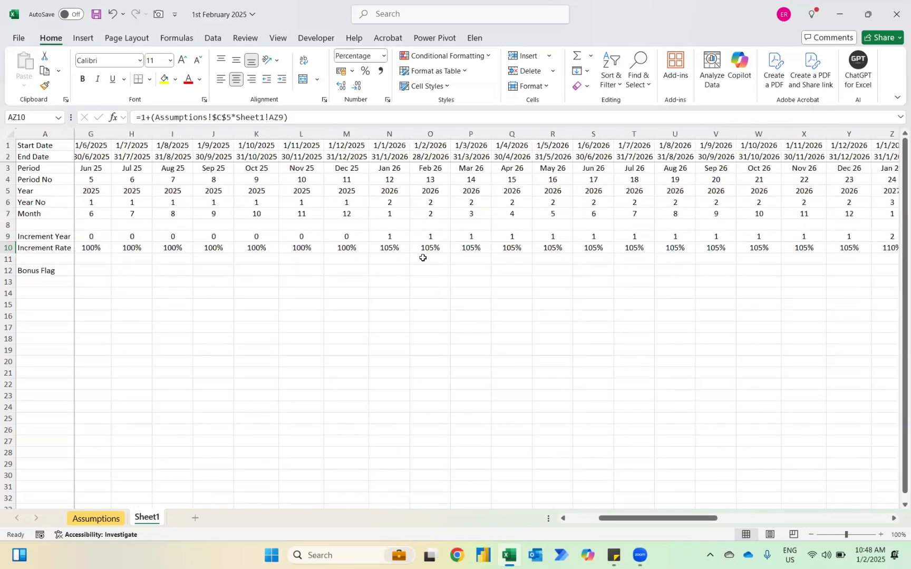
scroll(422, 256, "right", 3)
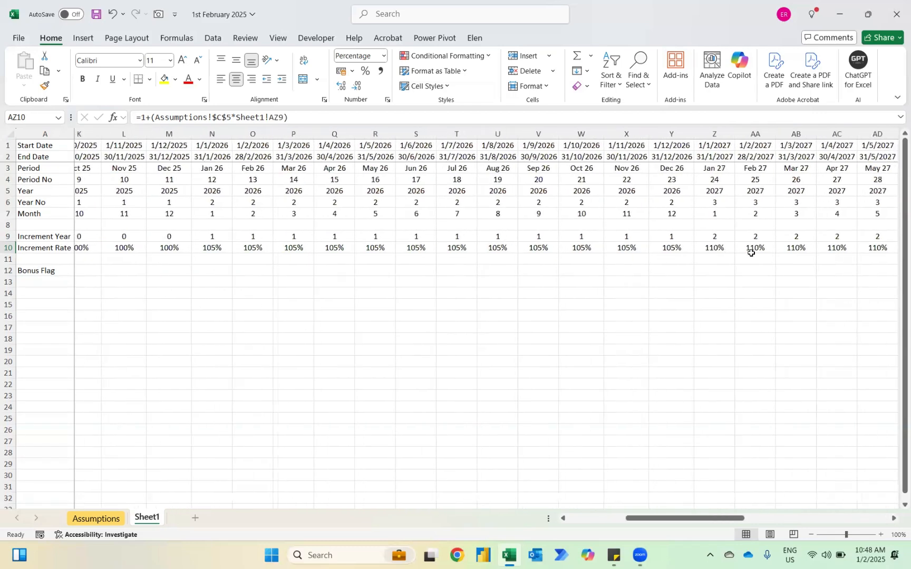
scroll(743, 253, "right", 5)
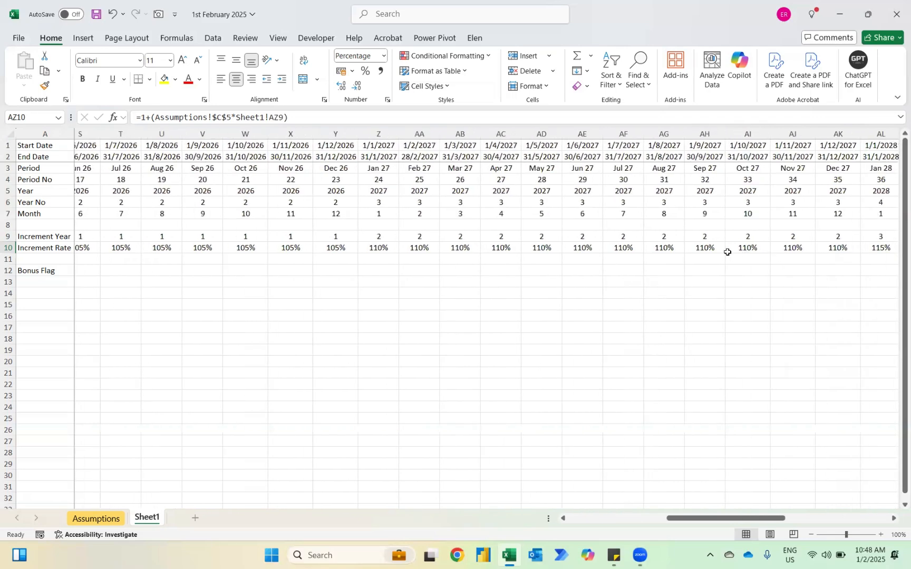
left_click(728, 252)
key("ctrl+Left")
key("Left")
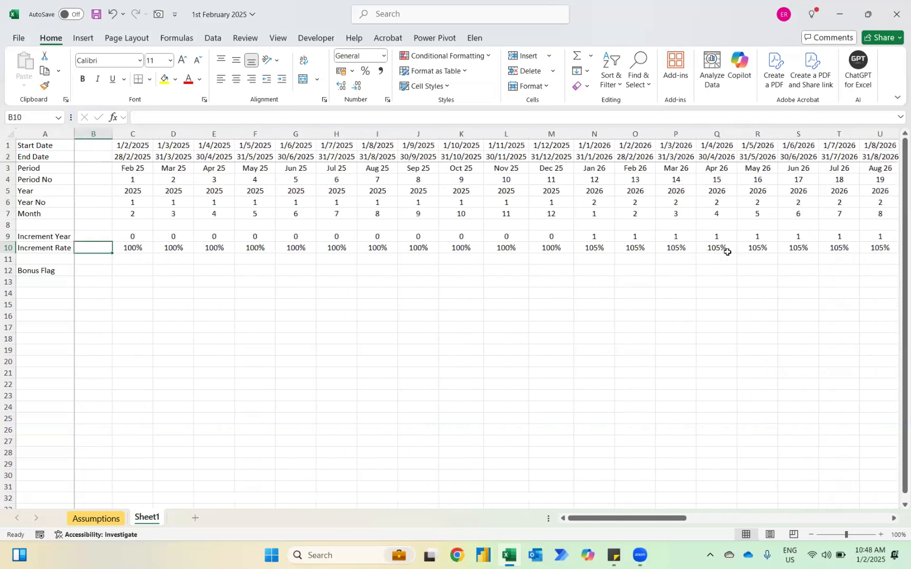
- Enter the bonus month number 5 in E10 on the Assumptions sheet, beside the Annual Bonus row
key("Right")
key("Down")
key("Down")
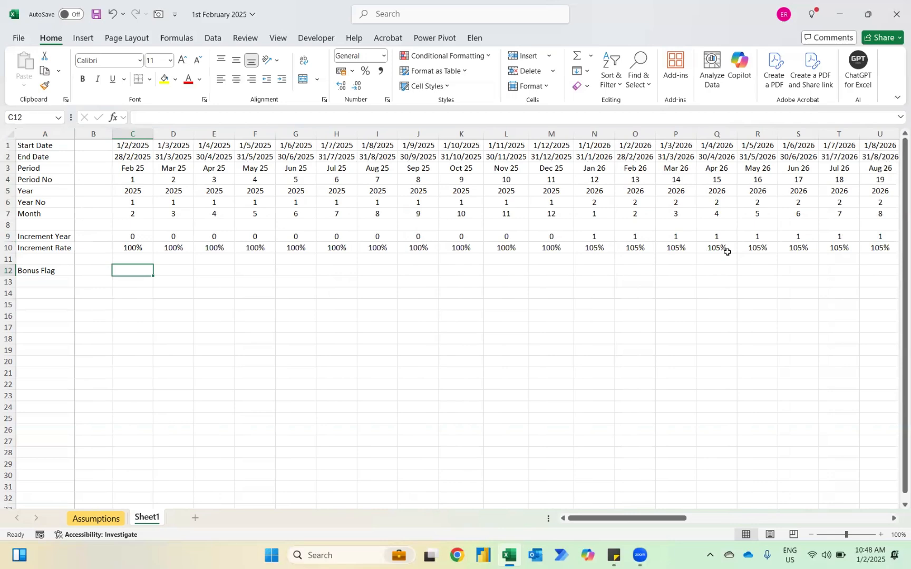
key("ctrl+Page_Up")
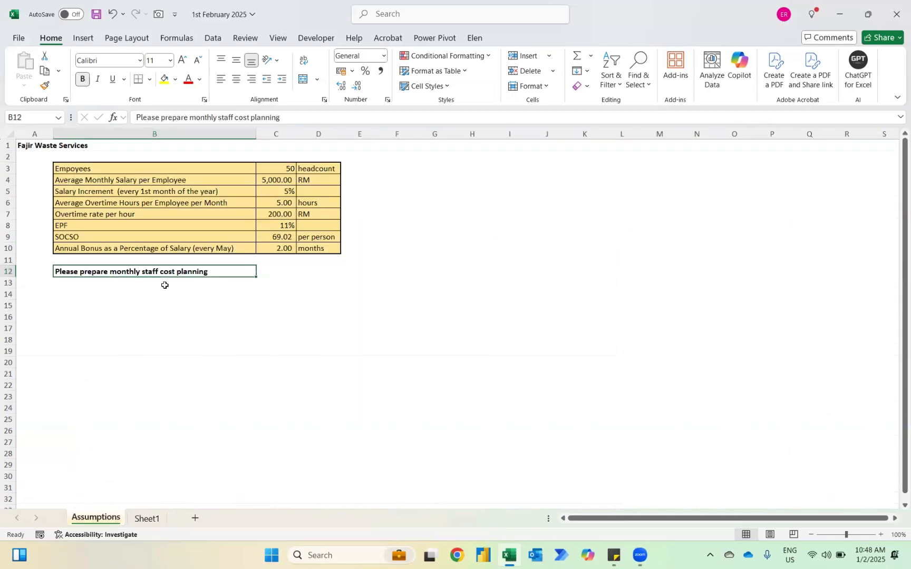
key("Up")
key("Up")
key("Right")
key("Right")
key("Right")
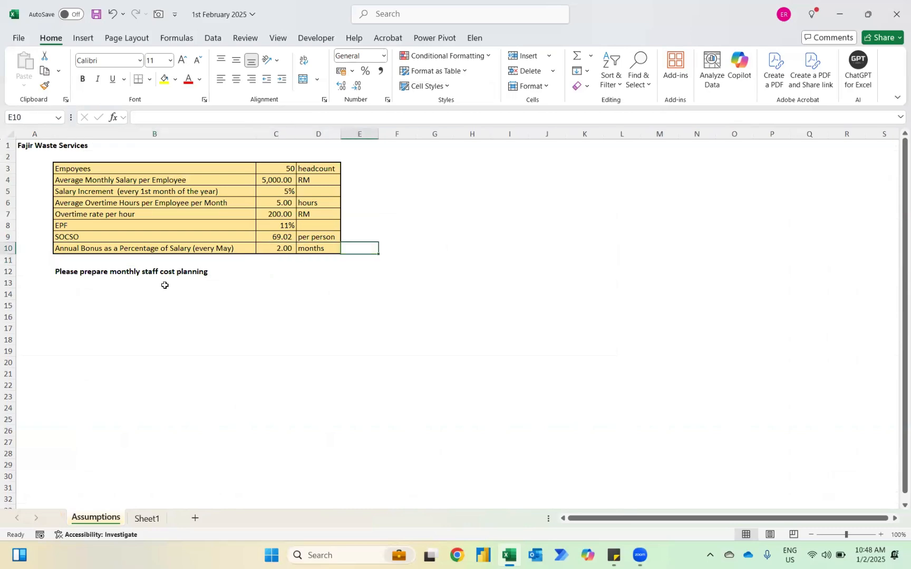
type("5")
key("Return")
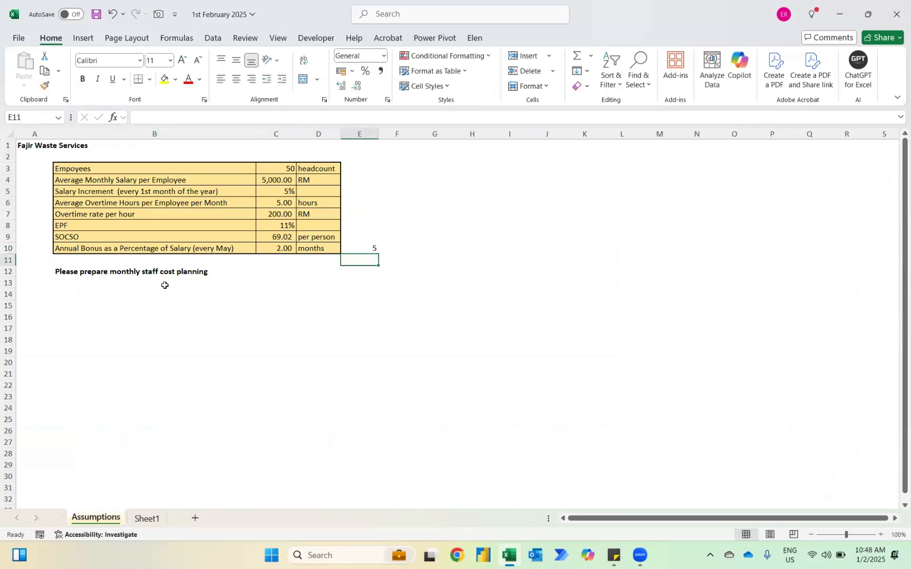
- Enter =C7=Assumptions!$E$10 in Sheet1 cell C12 to flag whether Feb 25 is the bonus month
key("ctrl+Page_Down")
type("=")
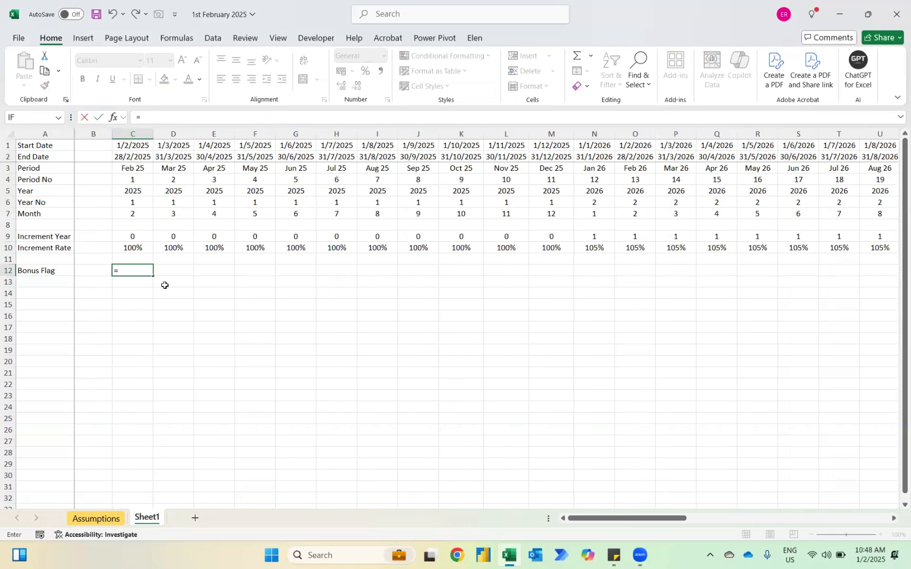
left_click(132, 212)
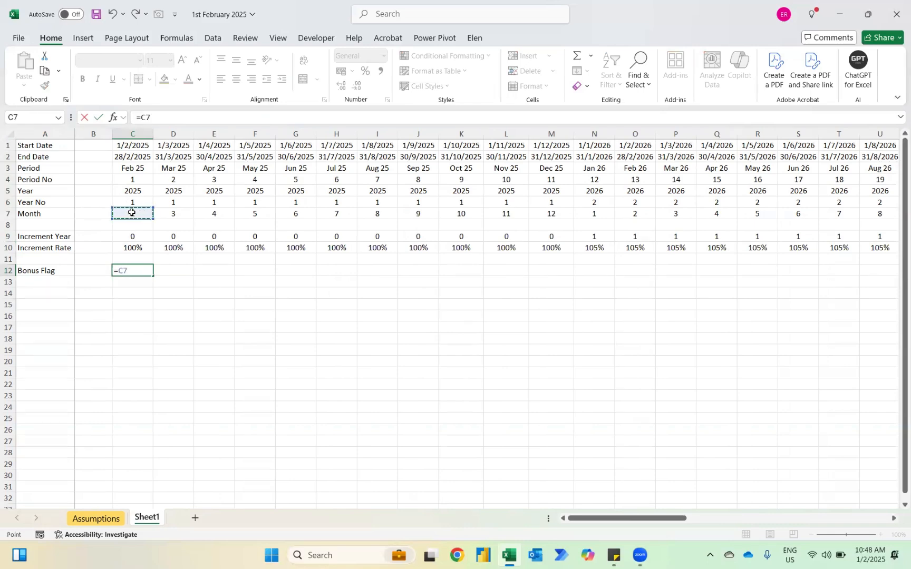
type("=")
key("ctrl+Page_Up")
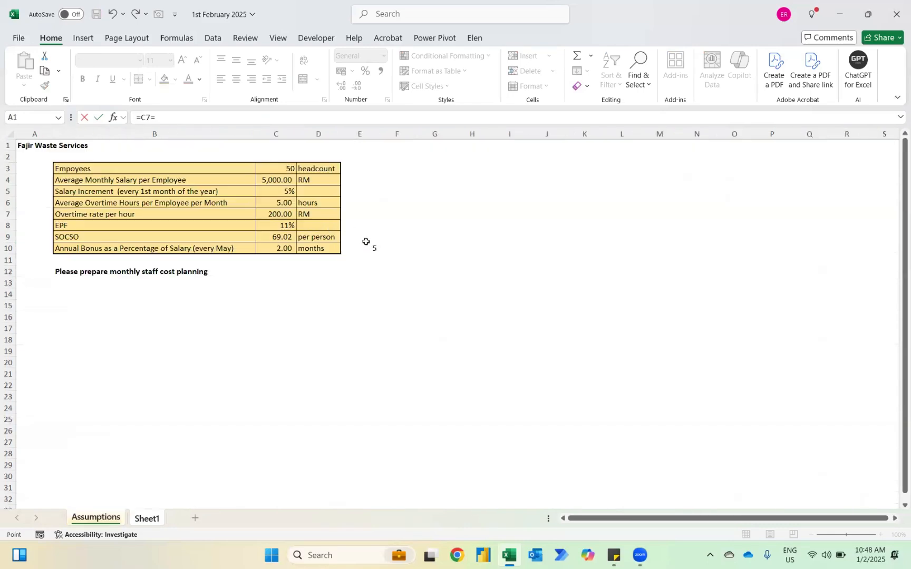
left_click(361, 246)
key("F4")
key("Return")
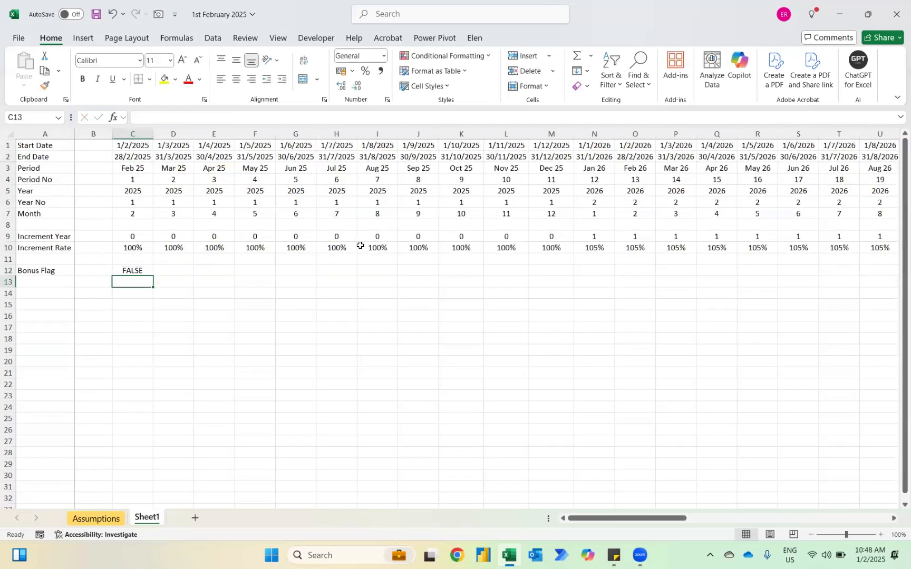
- Fill the Bonus Flag formula from C12 across the row to AZ12
key("Up")
key("Up")
key("Up")
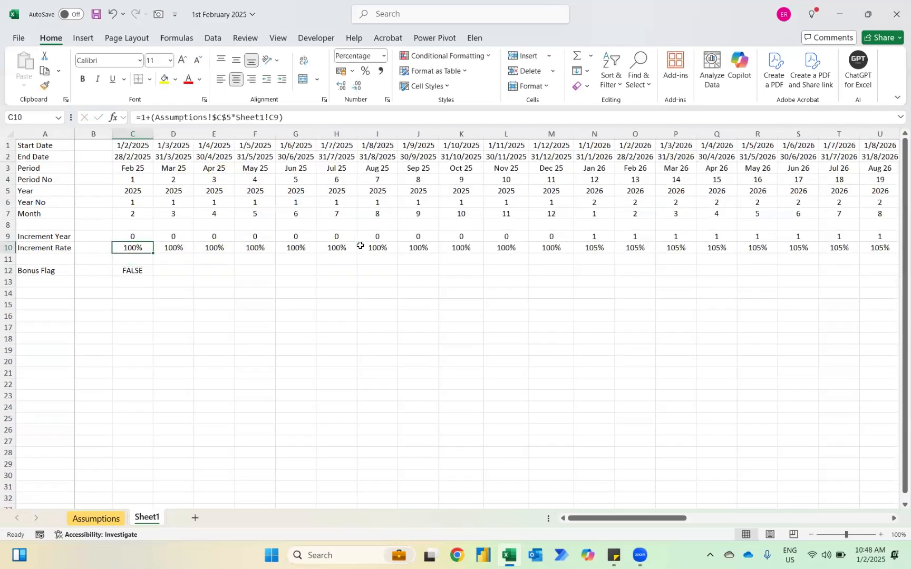
key("ctrl+g")
type("az1")
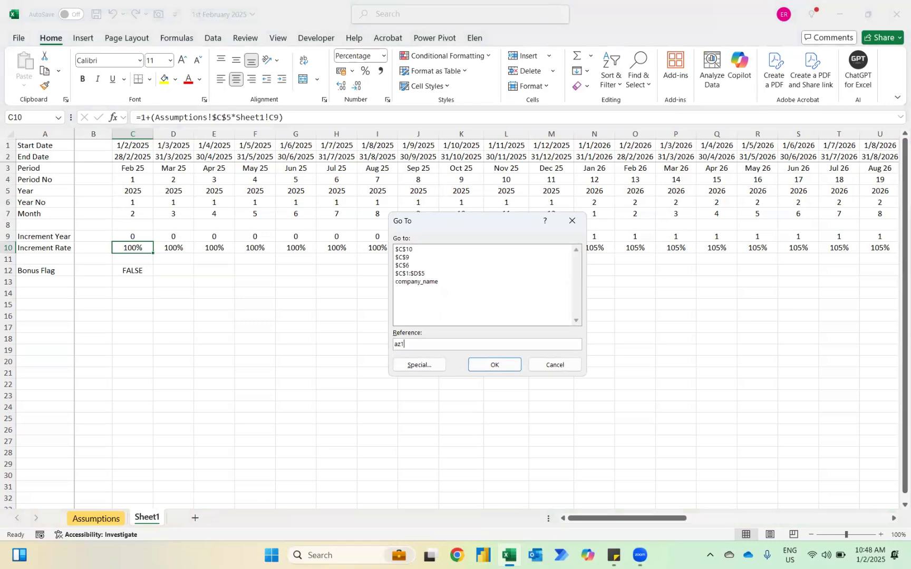
type("2")
key("Return")
key("ctrl+shift+Left")
key("ctrl+r")
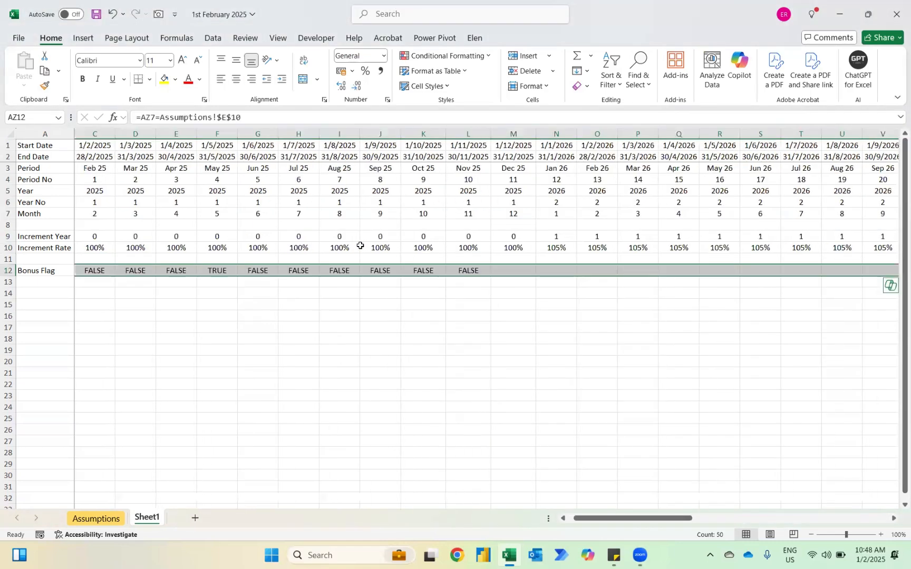
key("ctrl+Left")
key("Left")
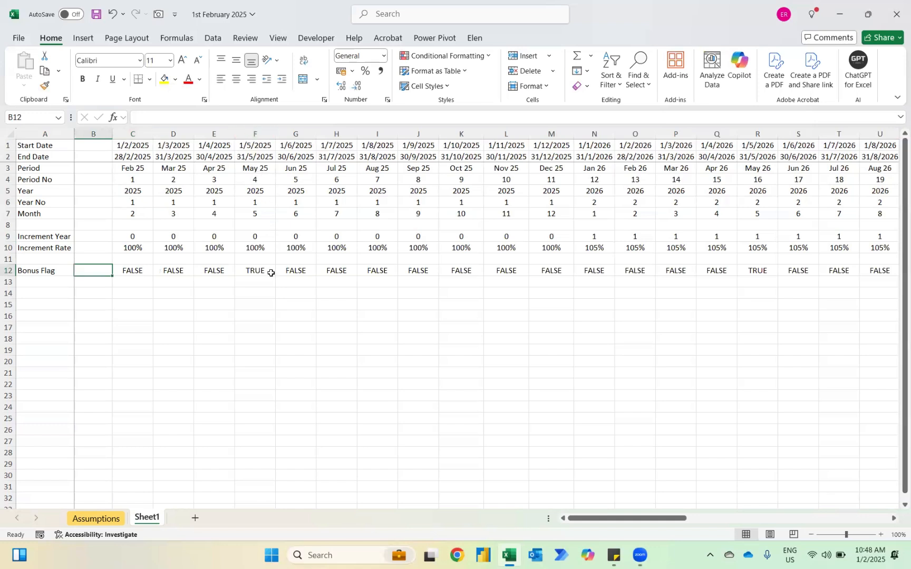
- Add the row labels Salary, Overtime, EPF, SOCSO and Bonus in A14 to A18
key("Left")
key("Down")
key("Down")
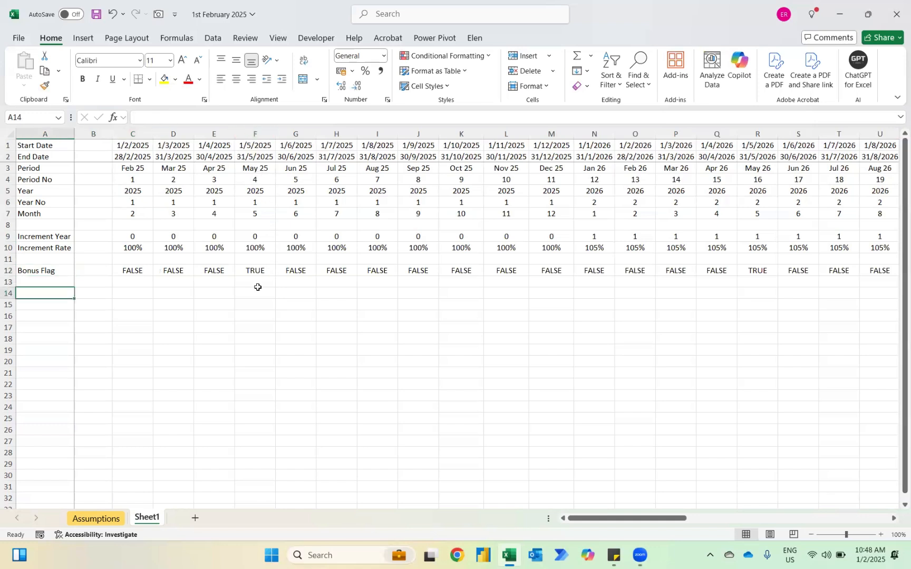
type("Sala")
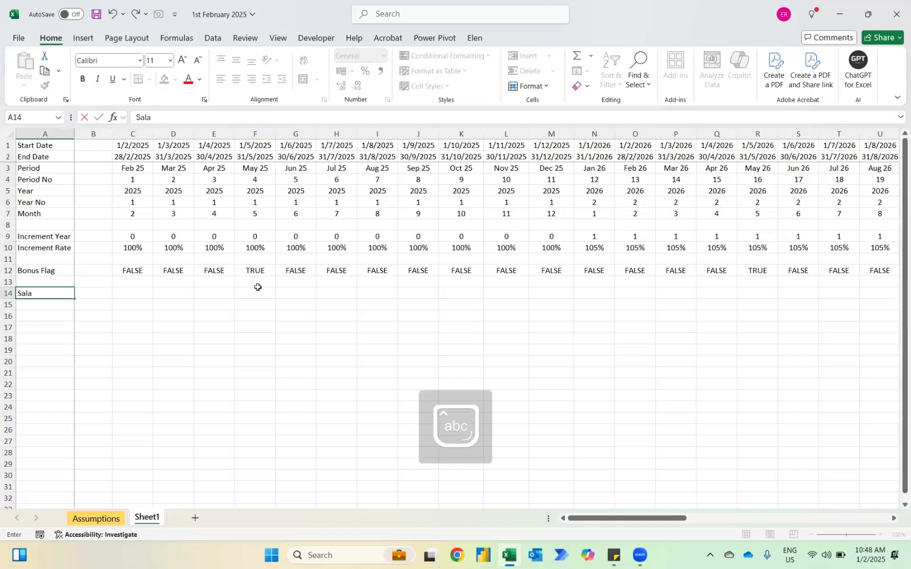
type("ry")
key("Return")
type("Overti")
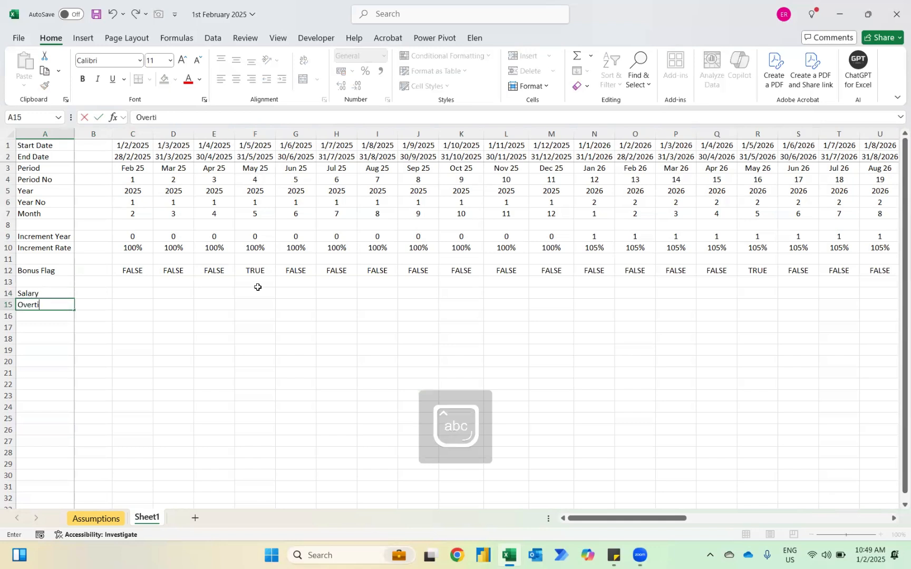
type("me")
key("Return")
type("EPF")
key("Return")
type("SO")
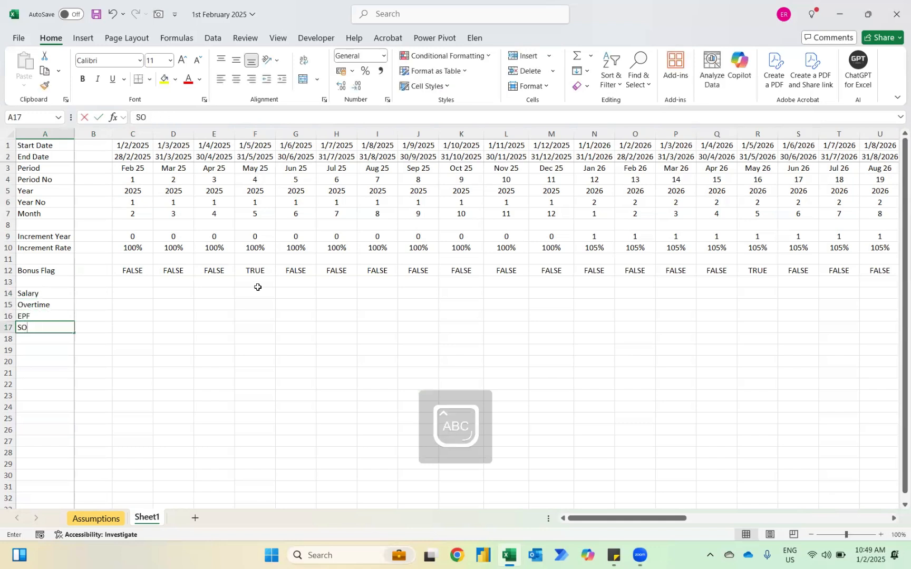
type("CSO")
key("Return")
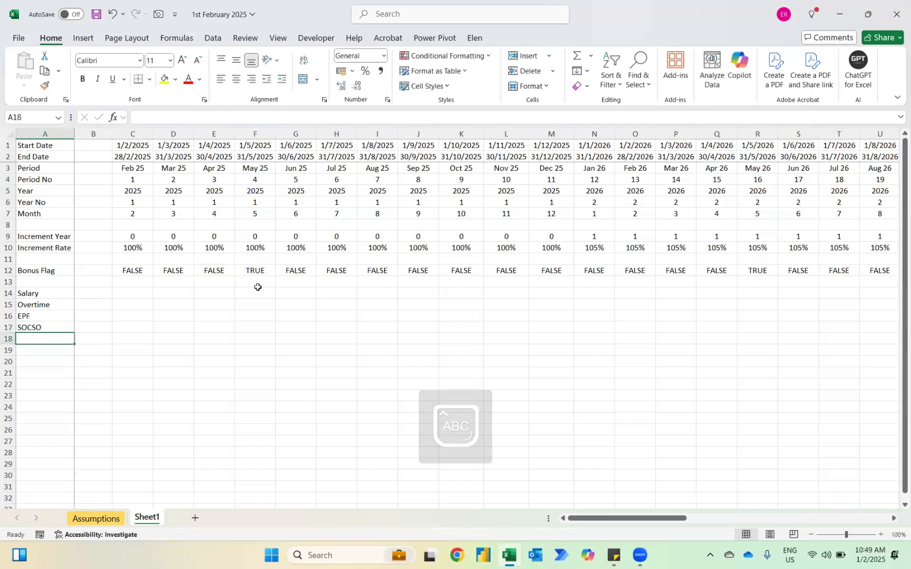
key("Caps_Lock")
type("Bonus")
key("Return")
key("ctrl+Up")
key("ctrl+Up")
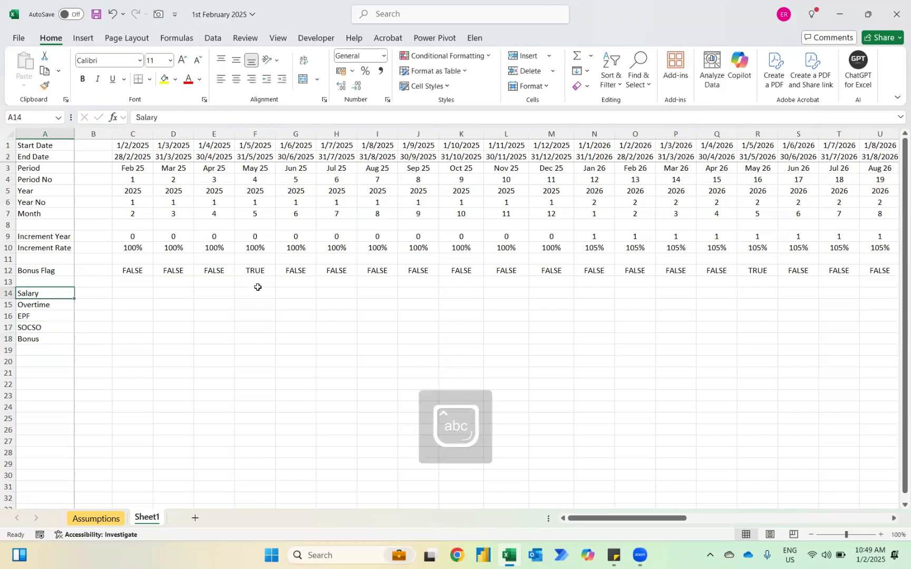
- Insert two blank rows above the Salary row on Sheet1 and label A14 as Headcount
key("Right")
key("Right")
key("ctrl+Page_Up")
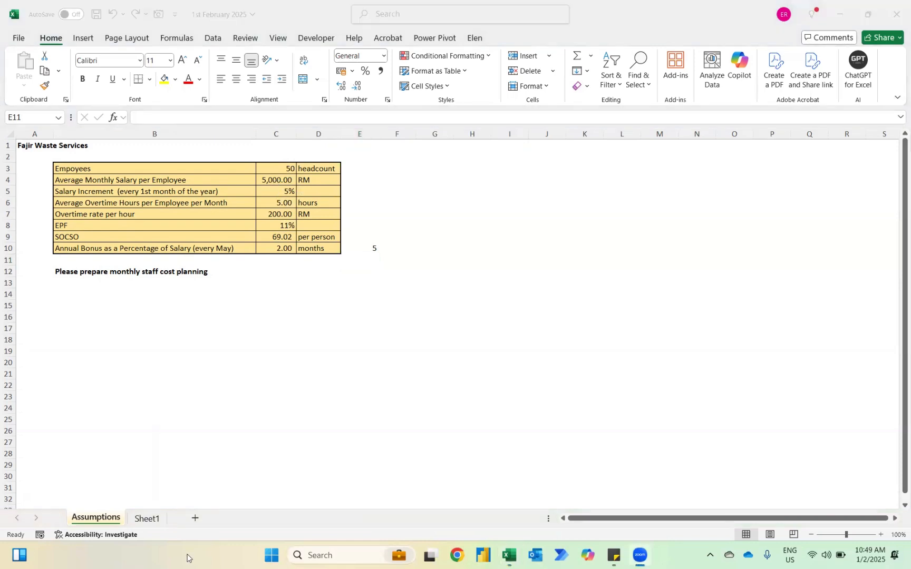
left_click(144, 519)
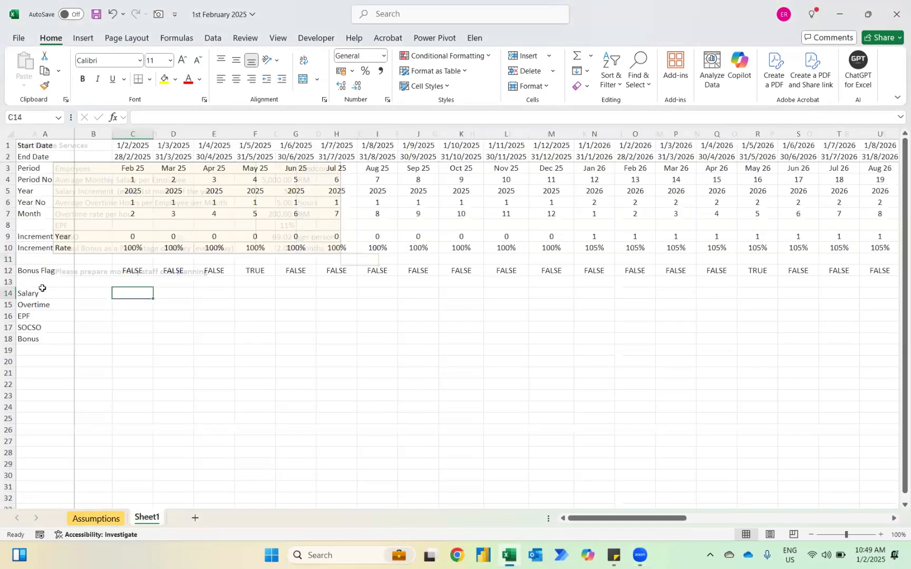
left_click(38, 293)
key("shift+space")
key("ctrl+plus")
key("ctrl+plus")
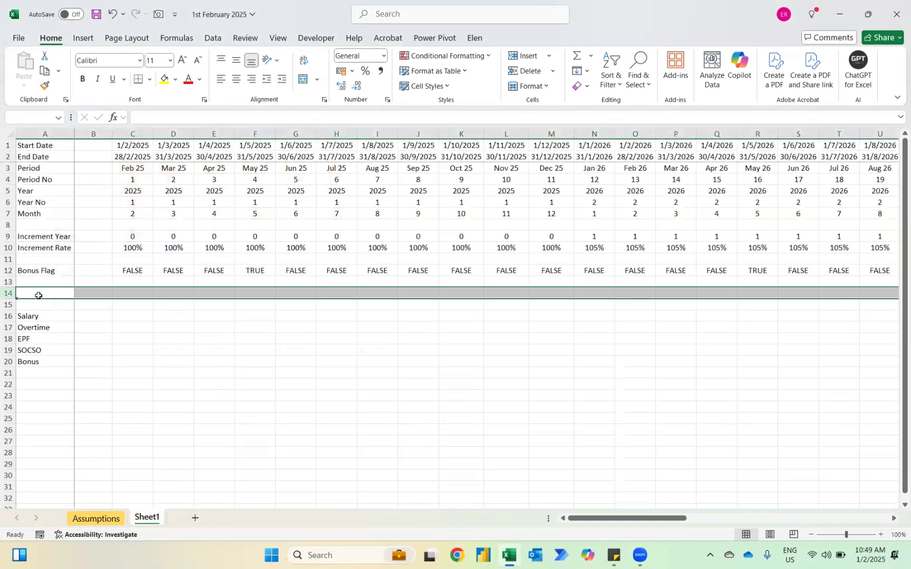
left_click(38, 294)
type("Headcount")
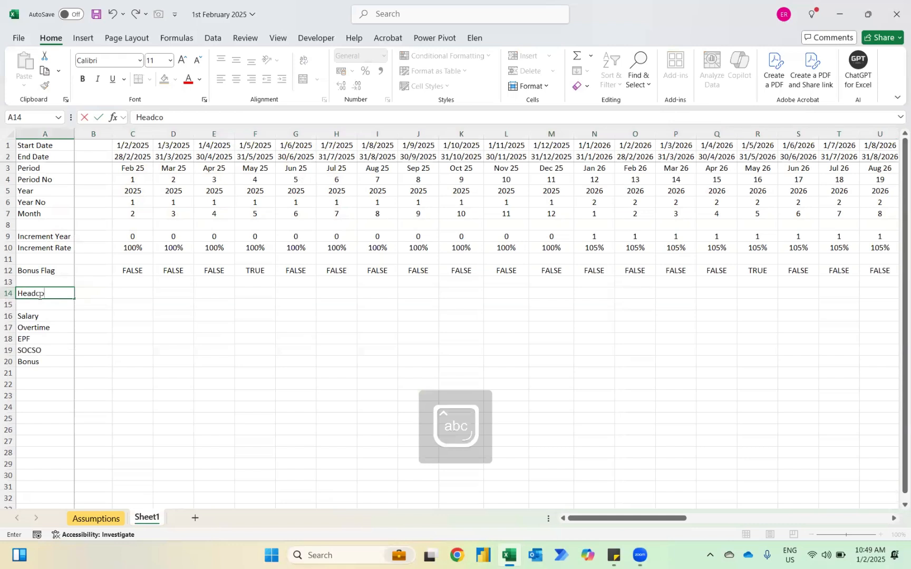
key("Return")
- Apply the Input cell style to the Feb 25 Headcount cell C14 and enter 50
key("Up")
key("Right")
key("Right")
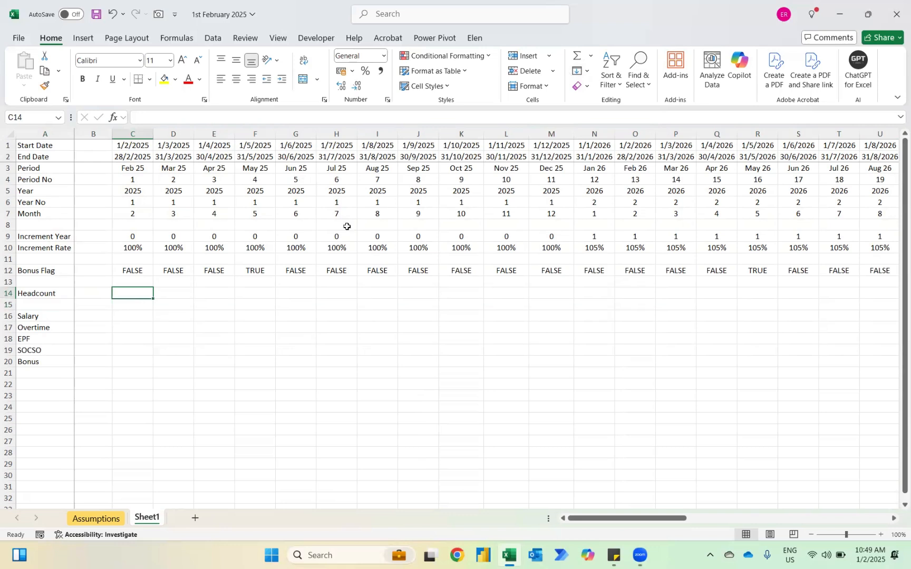
key("alt+h")
key("o")
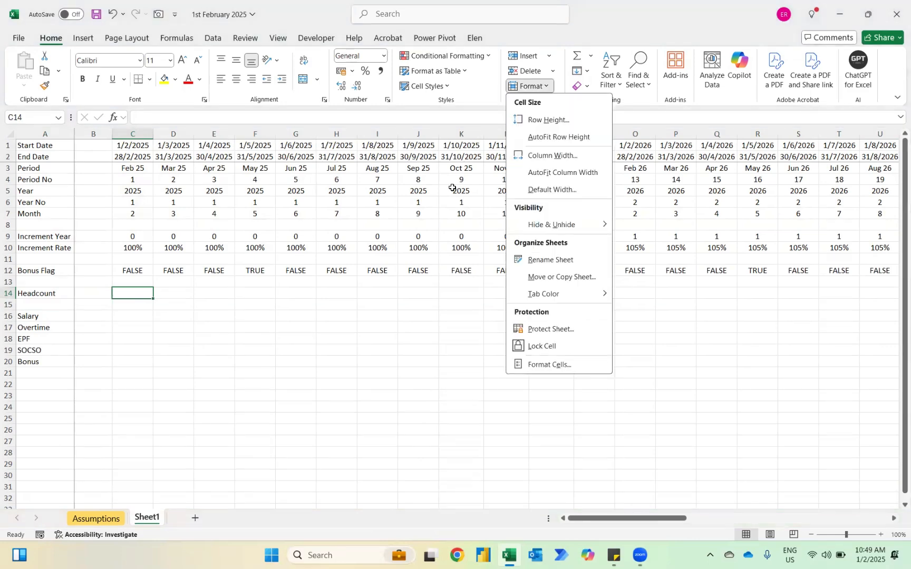
key("Escape")
key("j")
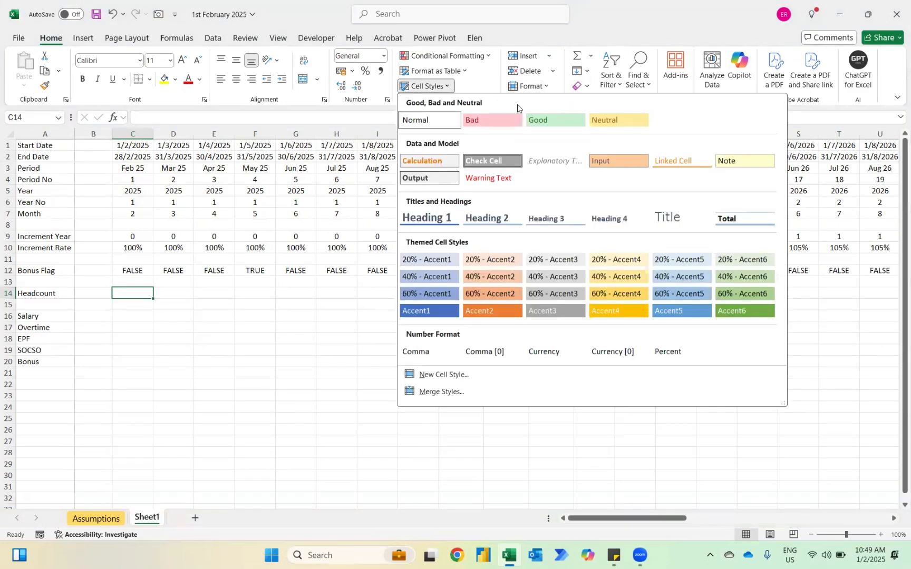
left_click(617, 161)
type("50")
key("ctrl+Return")
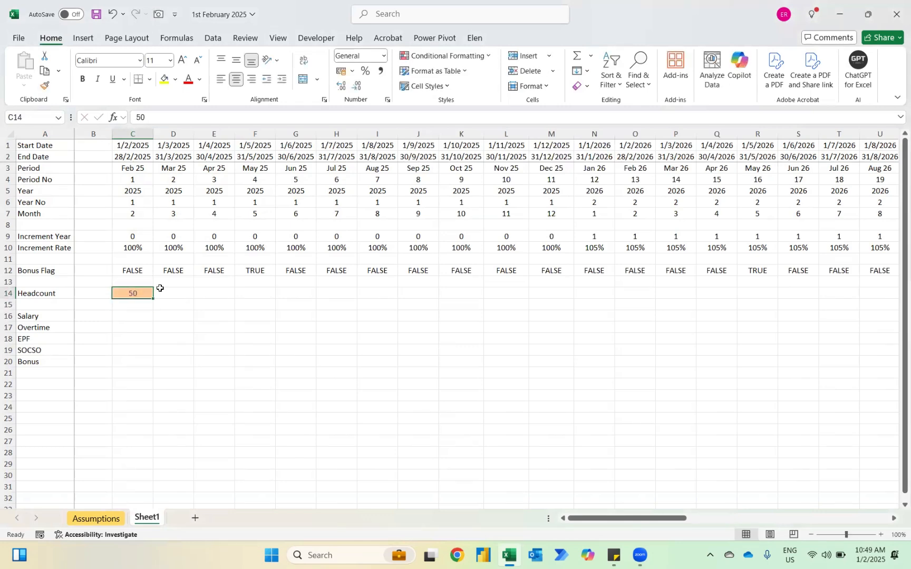
- Fill the Headcount value 50 and its input style from C14 across the row to AZ14
key("ctrl+Up")
key("ctrl+Right")
key("Down")
key("Down")
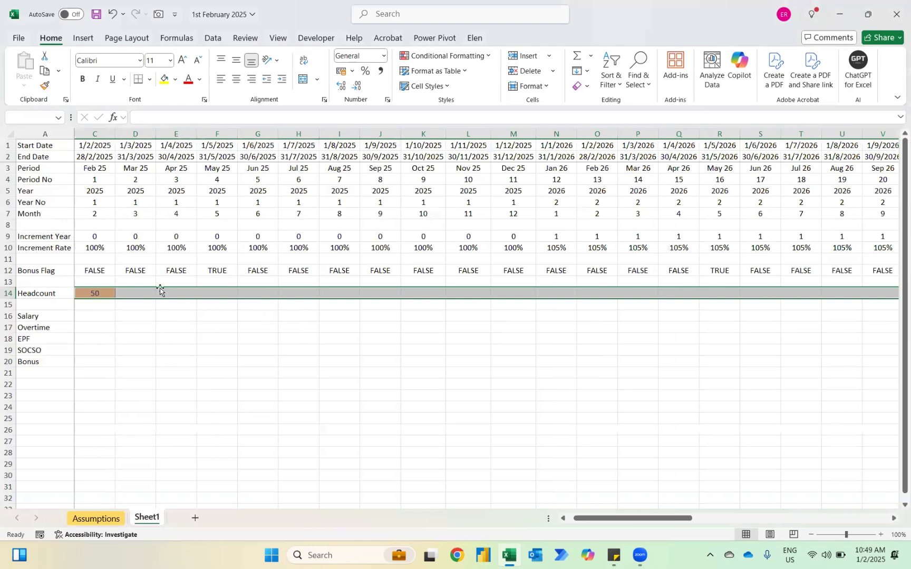
key("ctrl+r")
scroll(161, 289, "right", 3)
- Enter the Feb 25 Salary formula =Assumptions!$C$4*Sheet1!C14*Sheet1!C10 in C16, multiplying average salary by headcount and increment rate
key("Down")
key("Down")
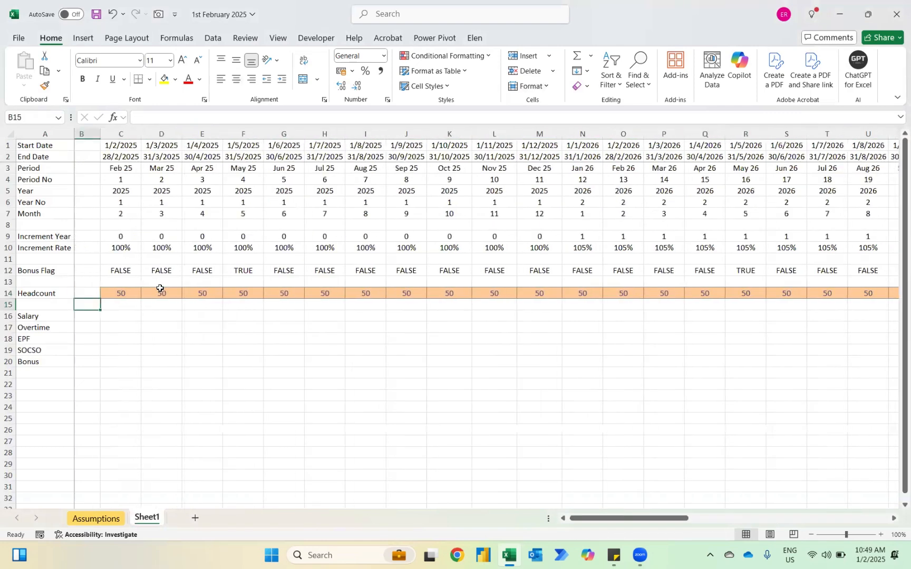
type("=")
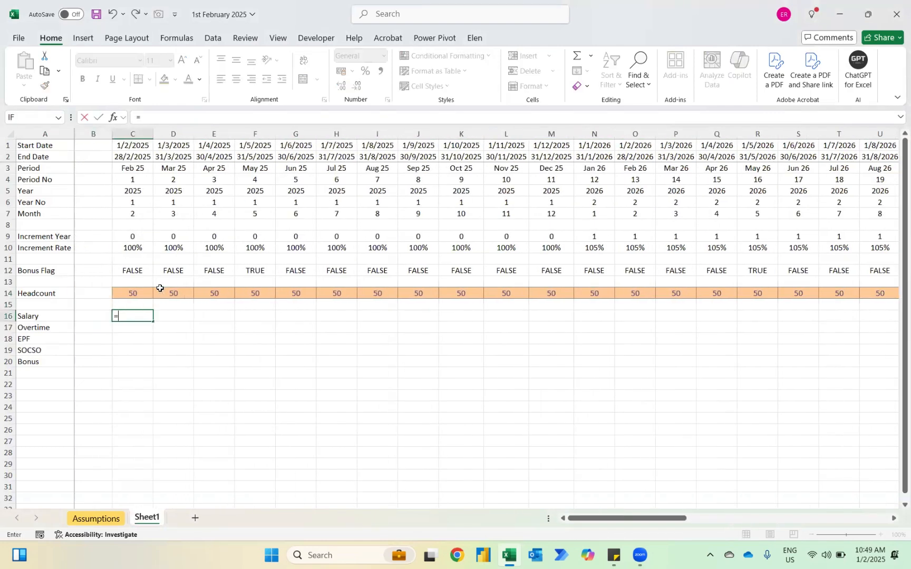
key("ctrl+Page_Up")
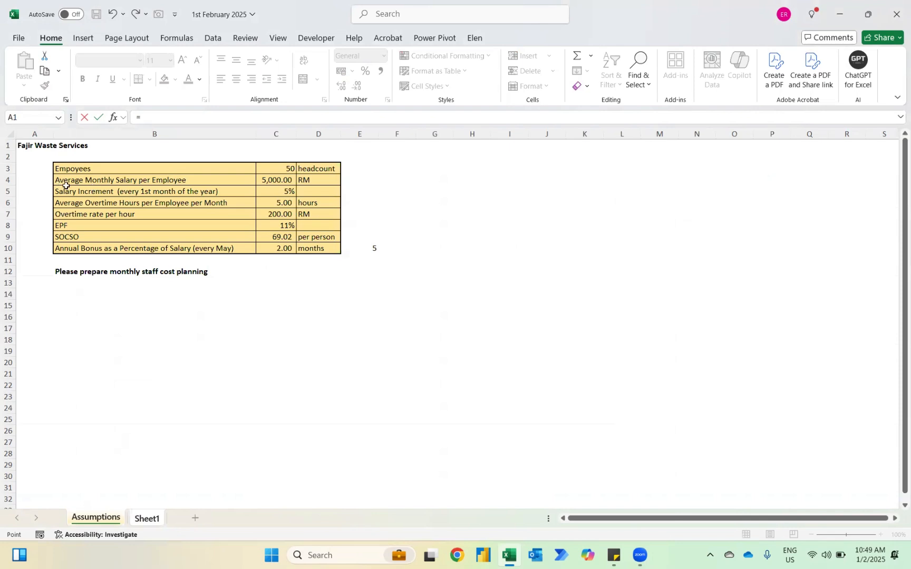
left_click(272, 180)
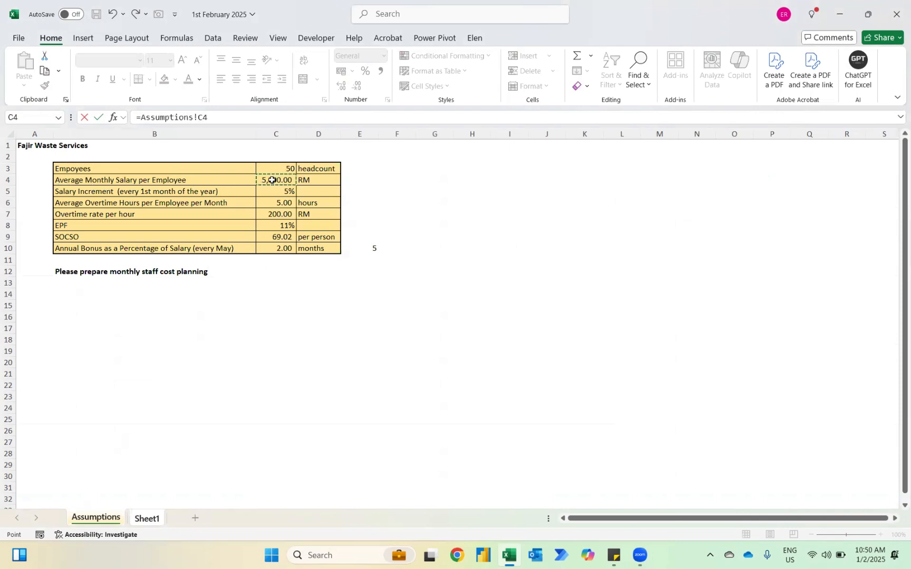
key("F4")
type("*")
key("ctrl+Page_Down")
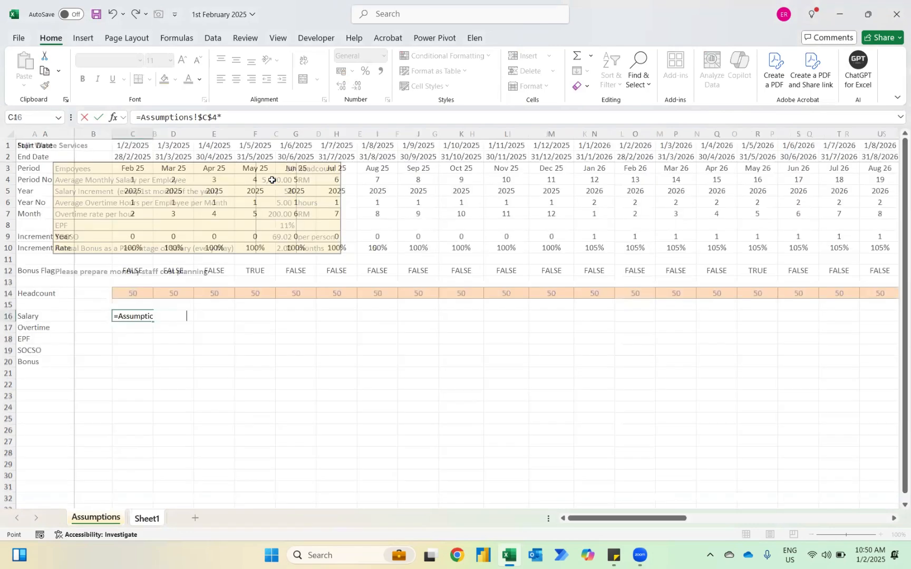
left_click(132, 294)
type("*")
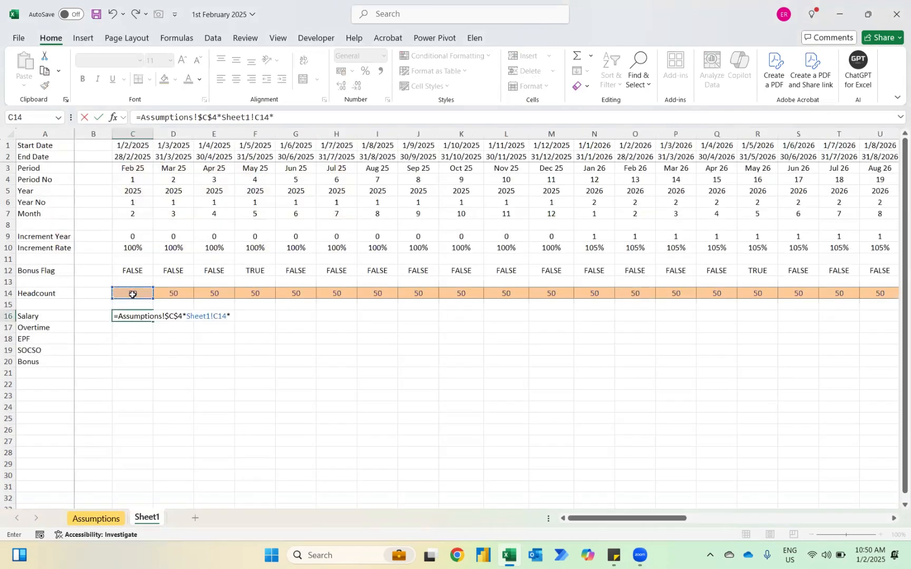
left_click(127, 248)
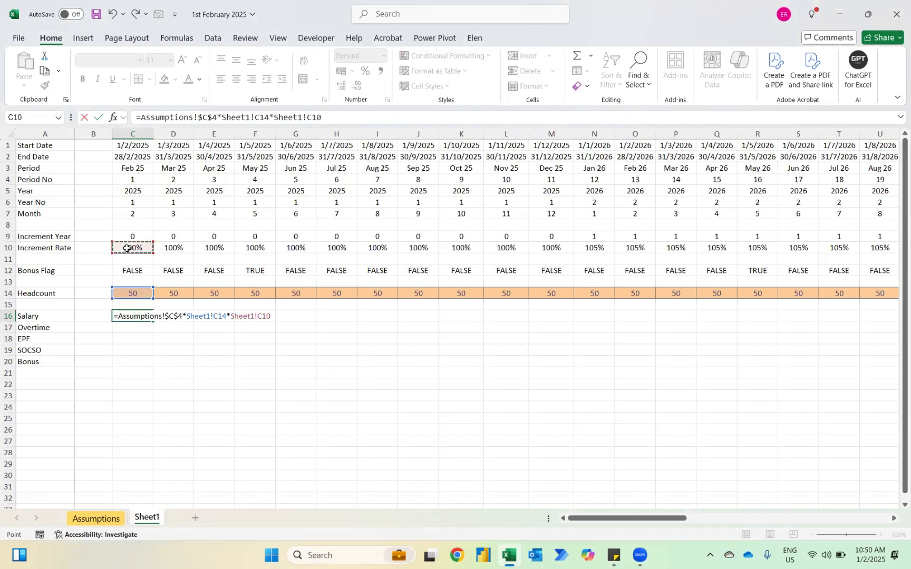
key("Return")
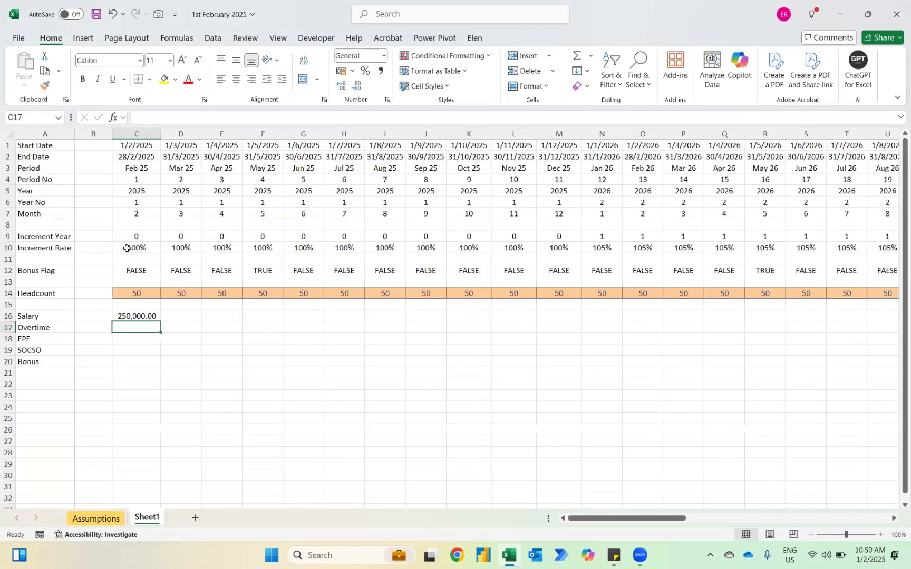
- Format the Salary cell C16 with no decimal places and fill its formula across the row to AZ16
key("Up")
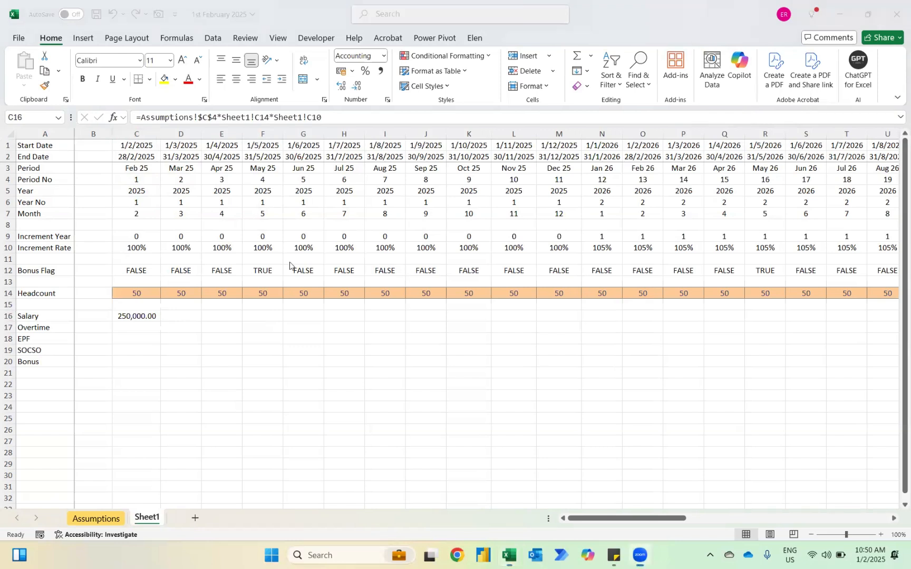
double_click(356, 86)
key("ctrl+g")
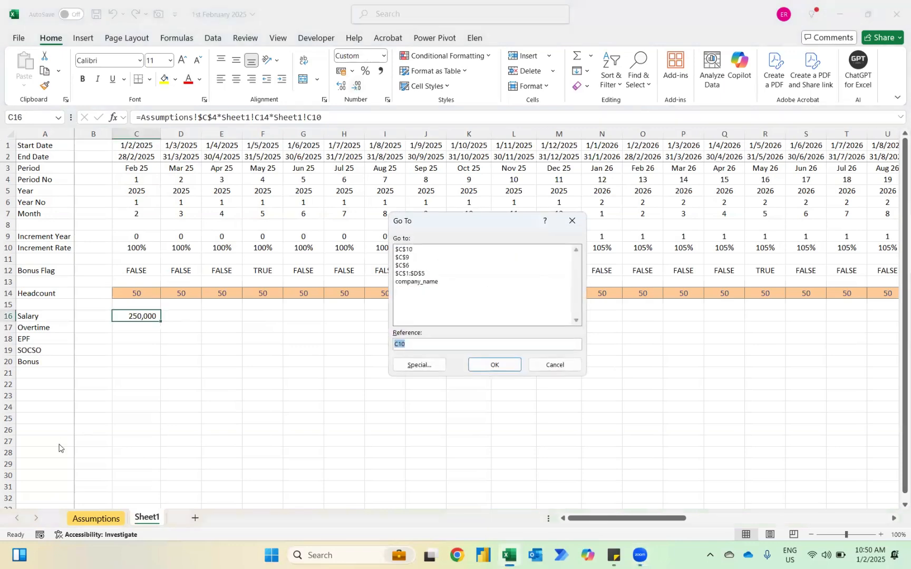
type("az16")
key("Return")
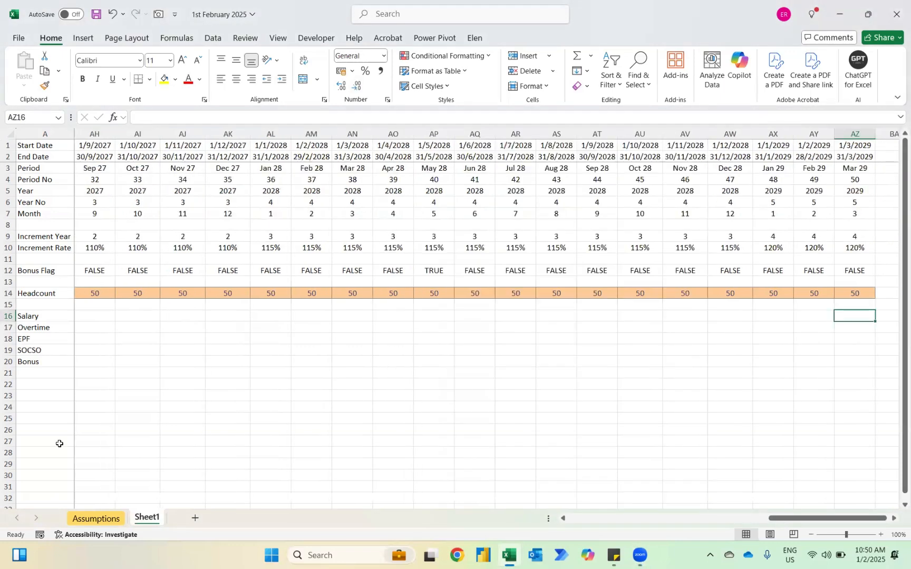
key("ctrl+shift+Left")
key("ctrl+r")
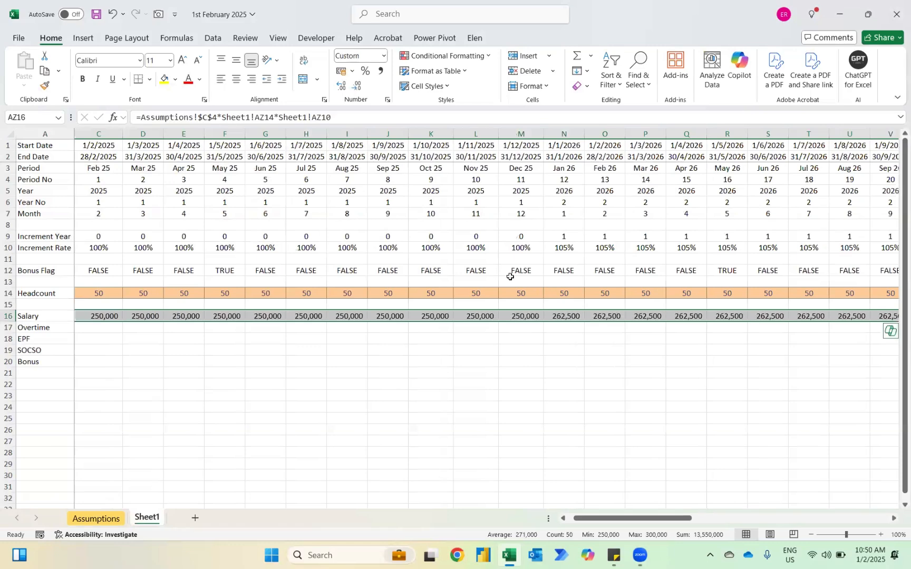
scroll(589, 333, "right", 6)
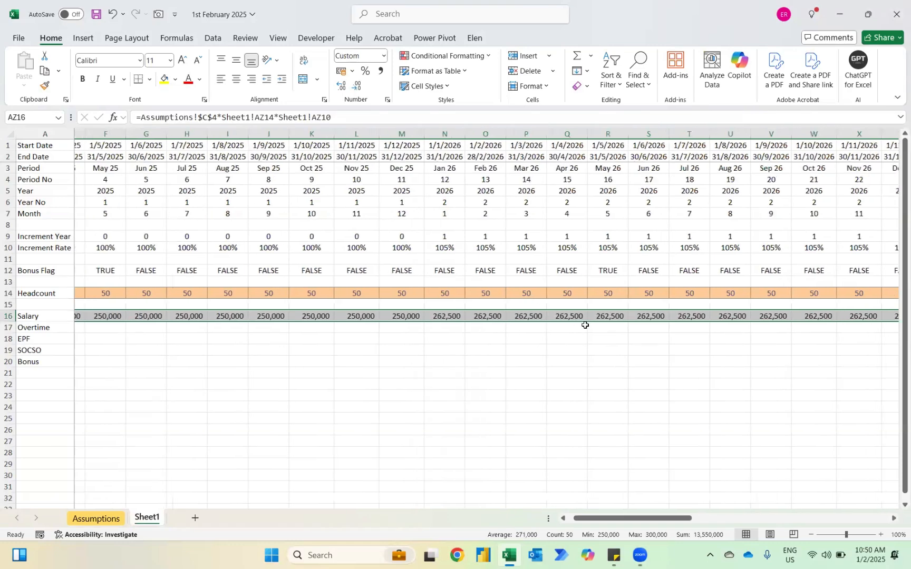